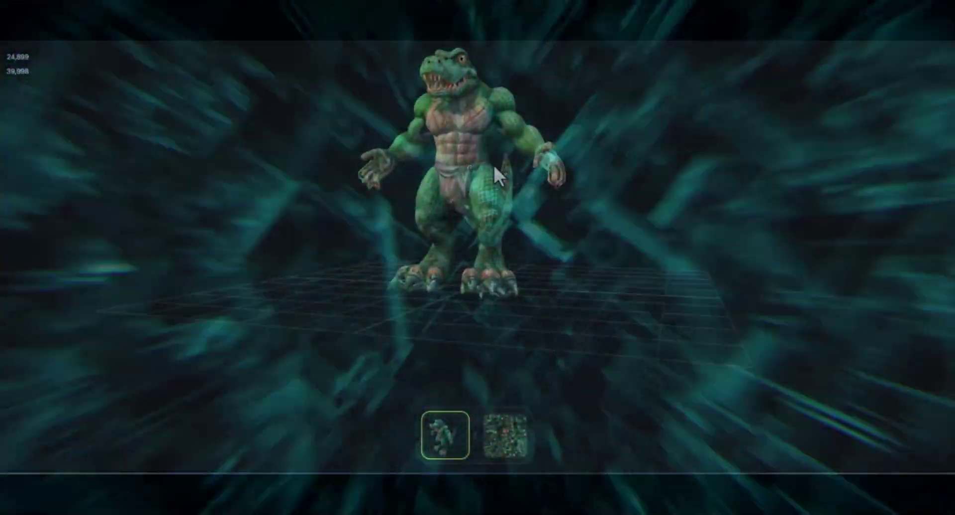
Step: Zoom in on the crocodile, orbit it from above and below, and turn on the wireframe overlay
scroll(493, 163, "up", 10)
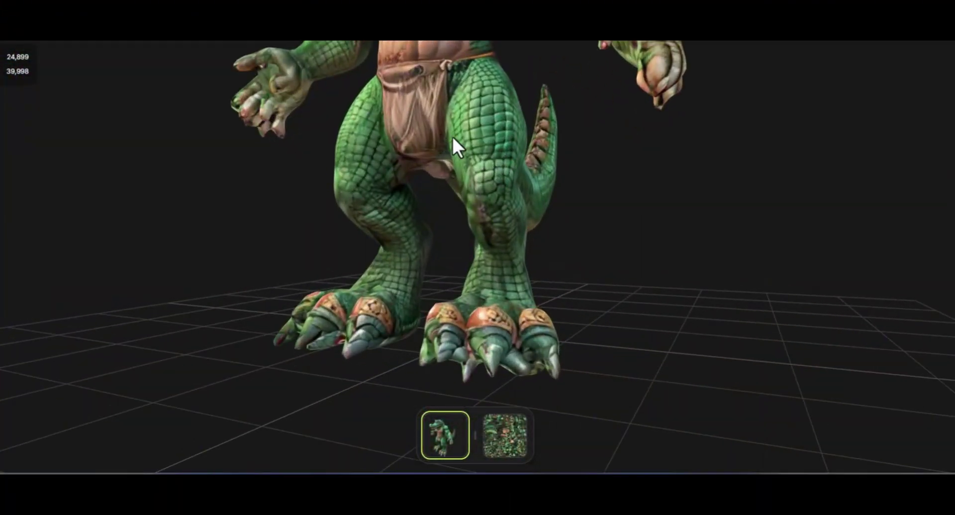
left_click_drag(451, 135, 649, 171)
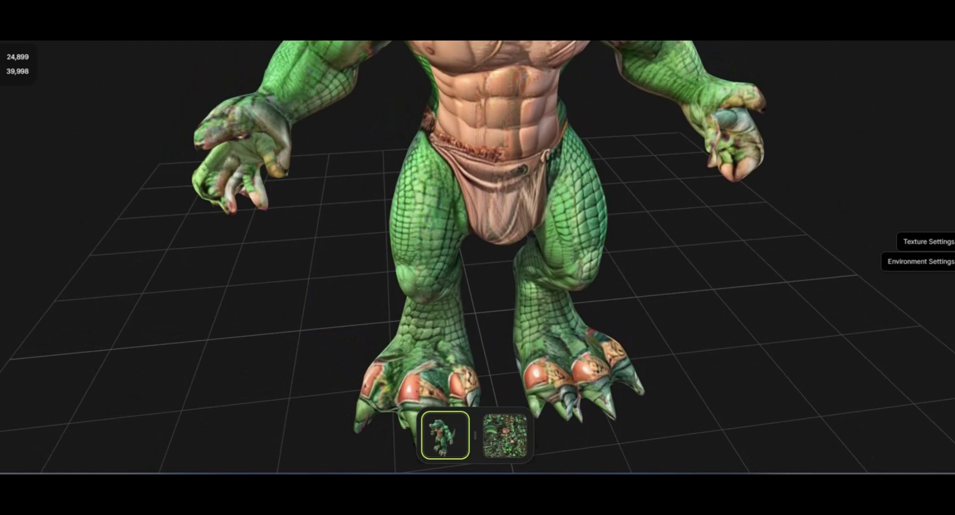
mouse_move(928, 242)
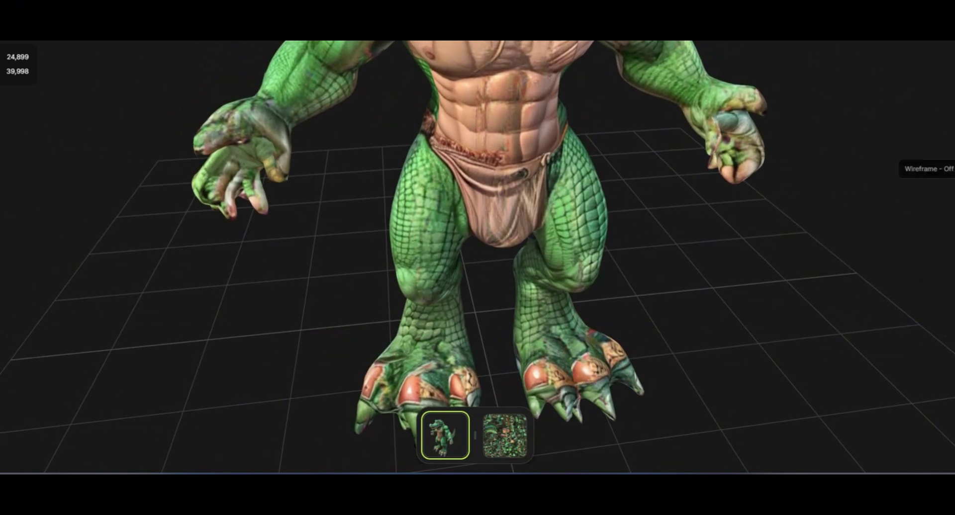
left_click(951, 168)
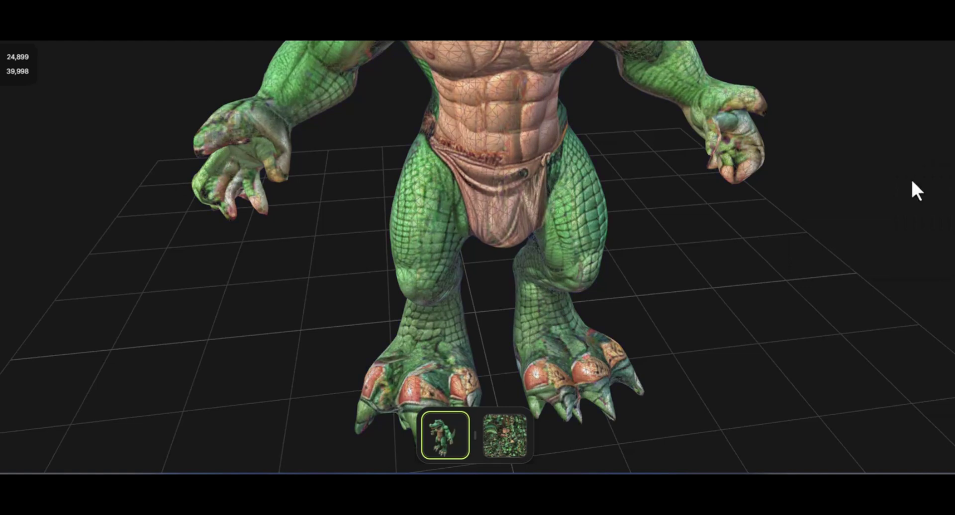
scroll(564, 96, "down", 5)
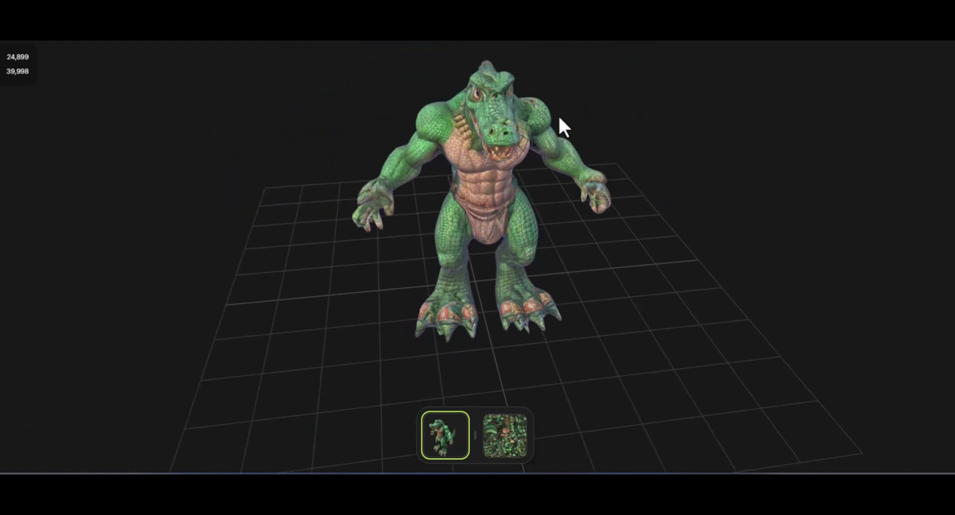
scroll(557, 115, "up", 5)
mouse_move(580, 100)
left_mouse_down()
mouse_move(562, 98)
mouse_move(560, 73)
mouse_move(586, 105)
left_mouse_up()
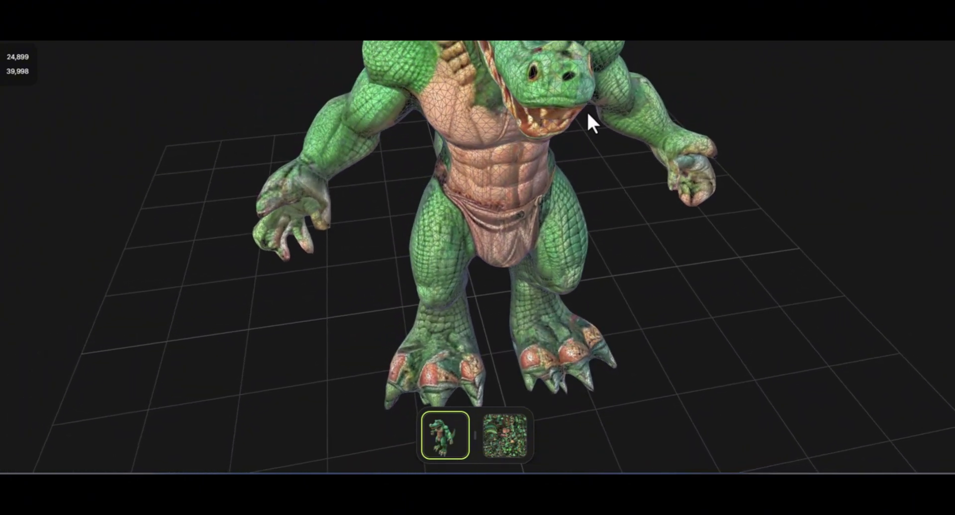
Step: Search Google for 'meshy' to reach the Meshy home page
left_click(509, 437)
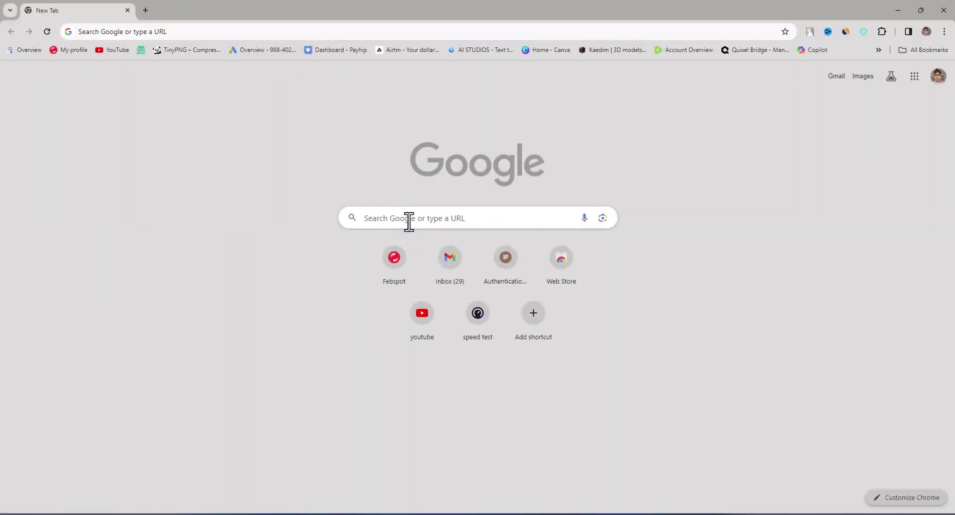
left_click(410, 219)
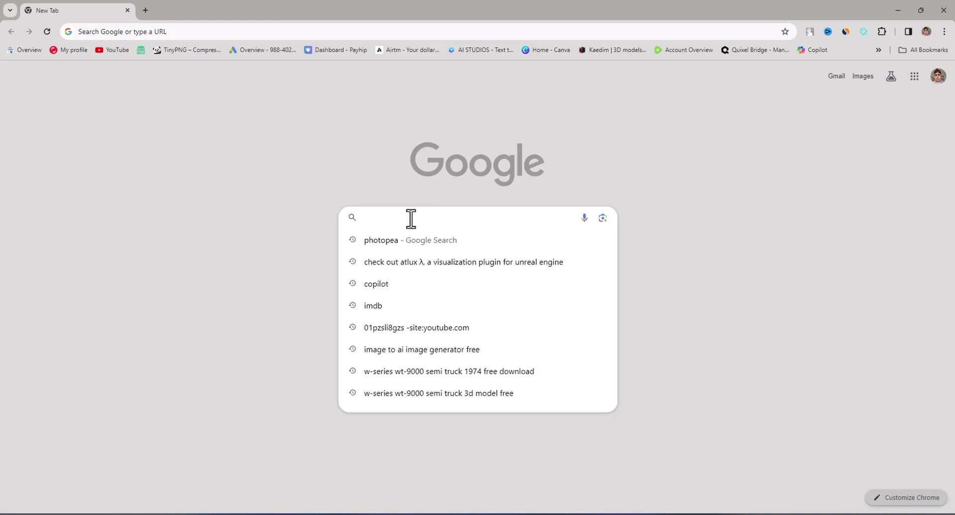
type("me")
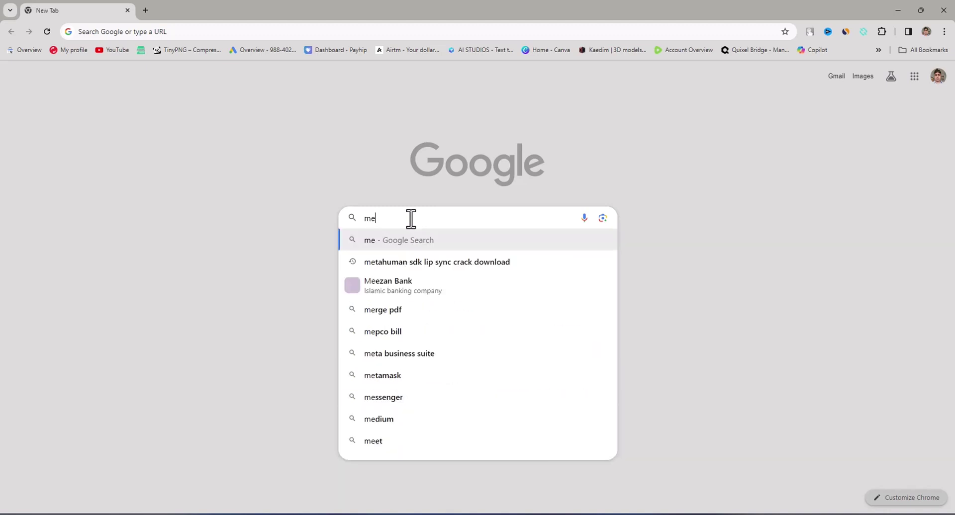
type("s")
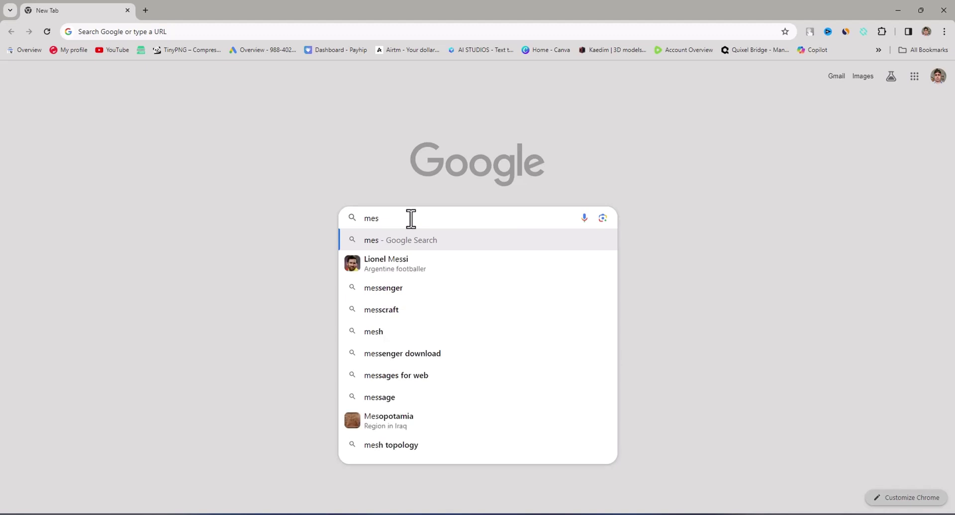
type("hy")
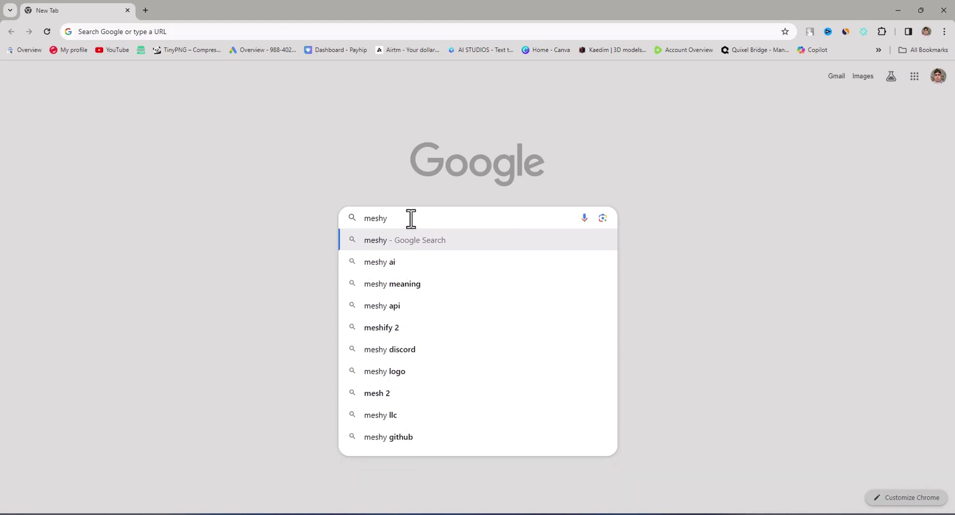
key("Return")
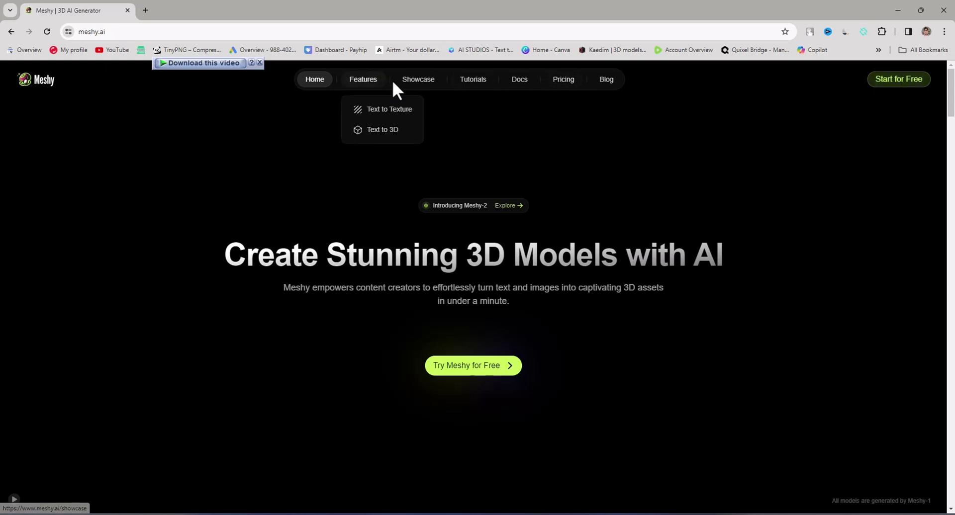
Step: Go to the Showcase page and scroll down to the community model cards
left_click(417, 81)
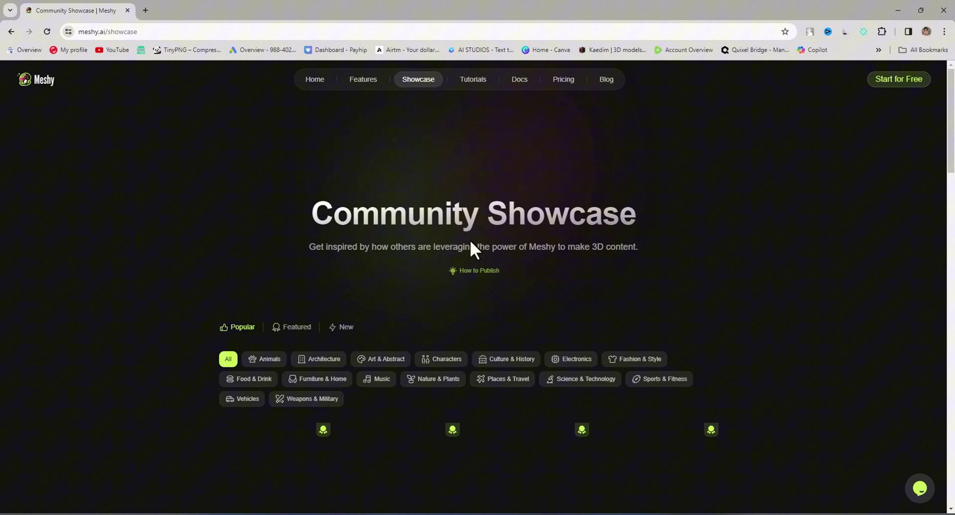
scroll(470, 240, "down", 5)
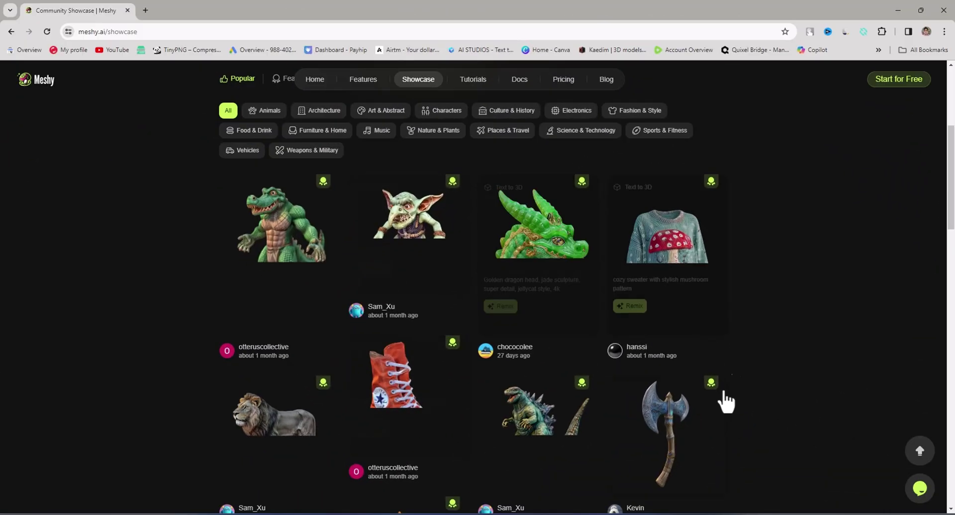
Step: Orbit the mushroom sweater model to a high three-quarter view, then close its preview
mouse_move(689, 443)
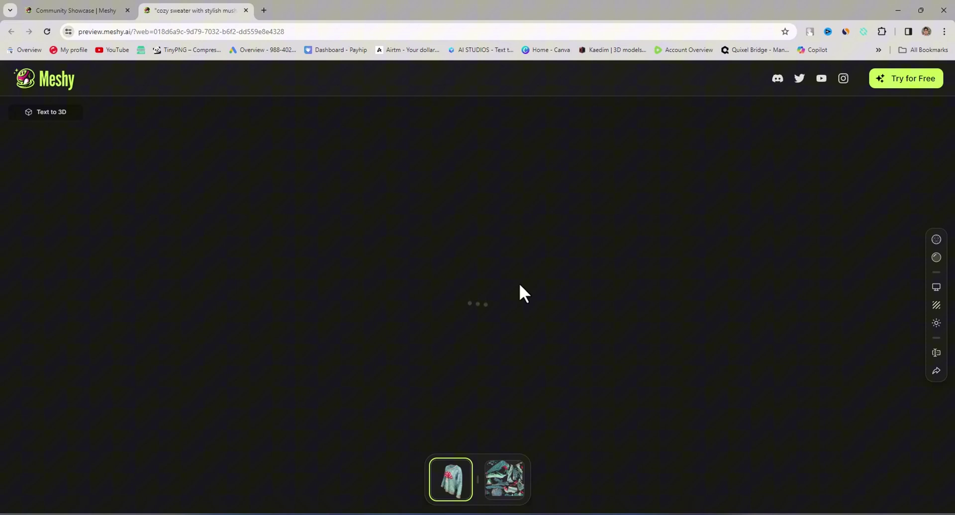
left_click_drag(468, 302, 771, 338)
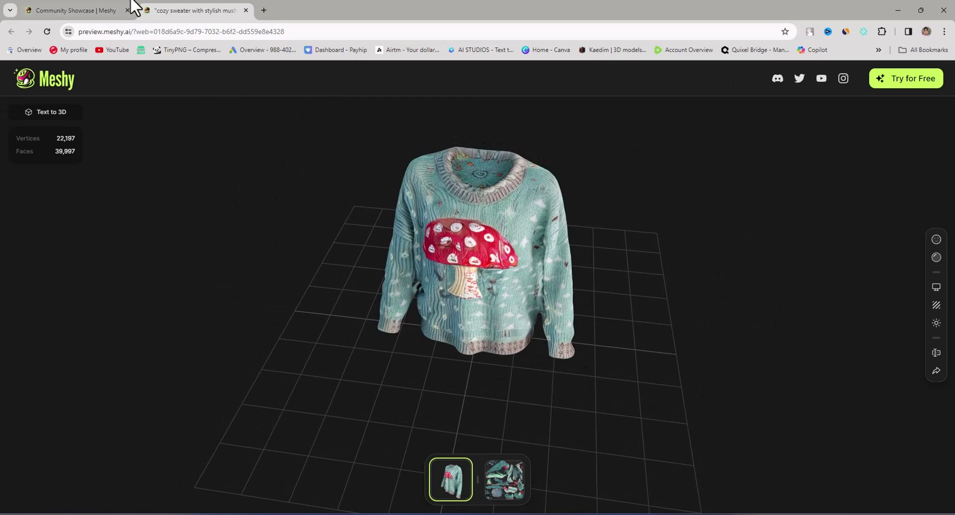
left_click(245, 10)
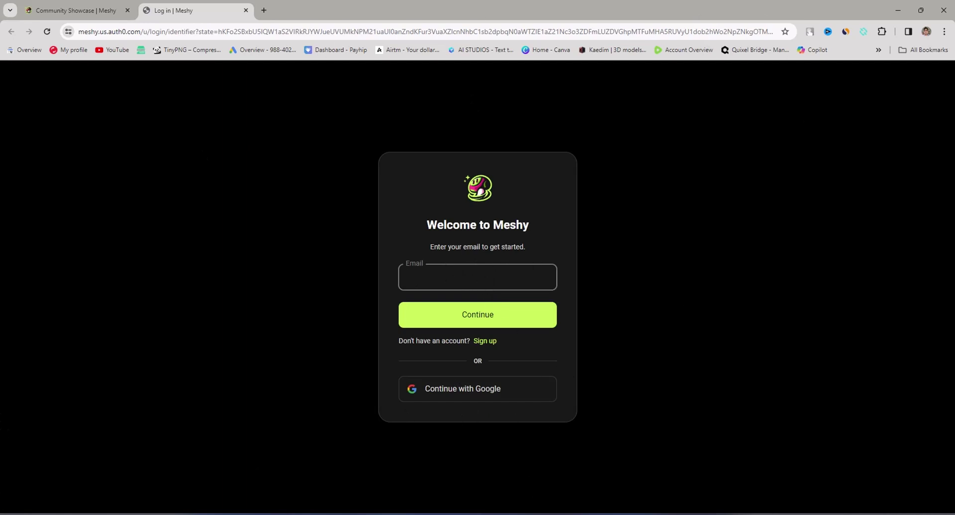
Step: Switch to the signed-in Meshy window and go to the Image to 3D workspace
left_click(470, 467)
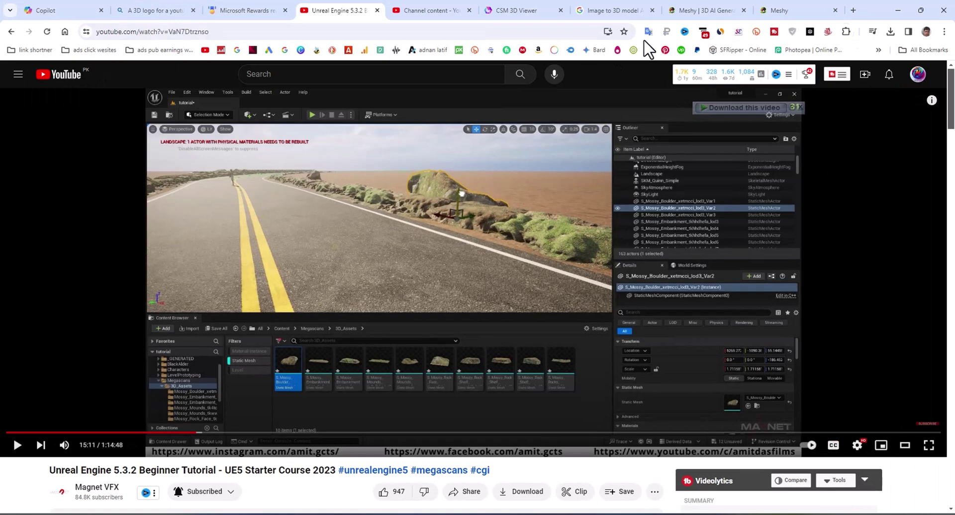
left_click(792, 9)
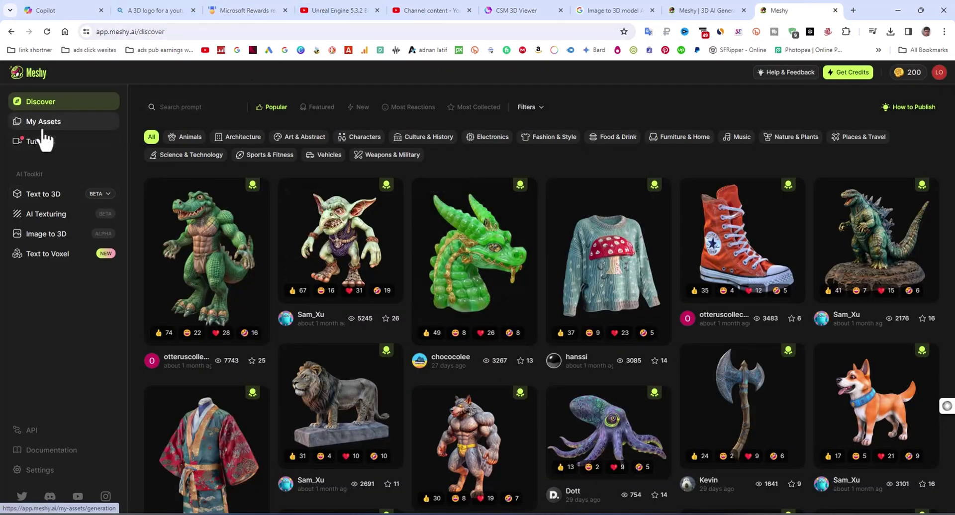
left_click(55, 237)
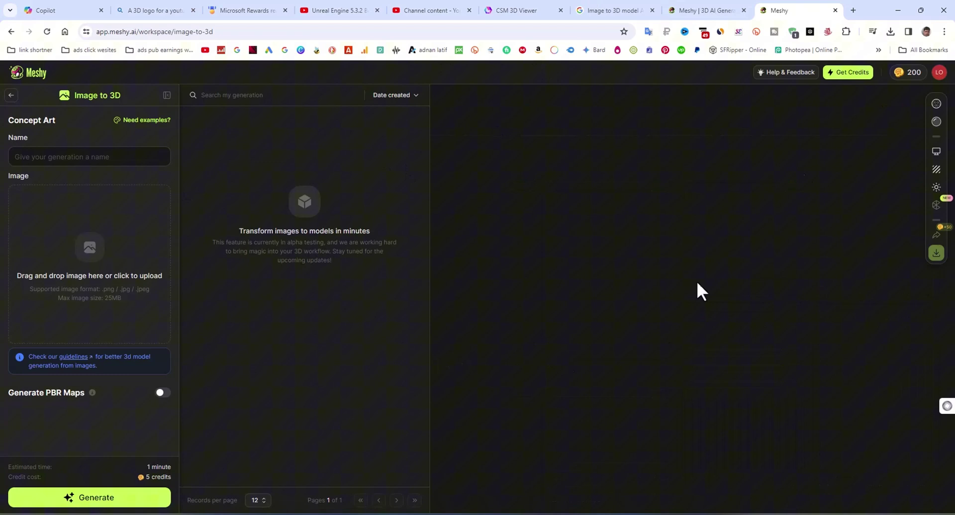
Step: Upload Professor Remember Baseball Cap.png from New folder (77) > jesus4all-attachments as the source image
left_click(91, 259)
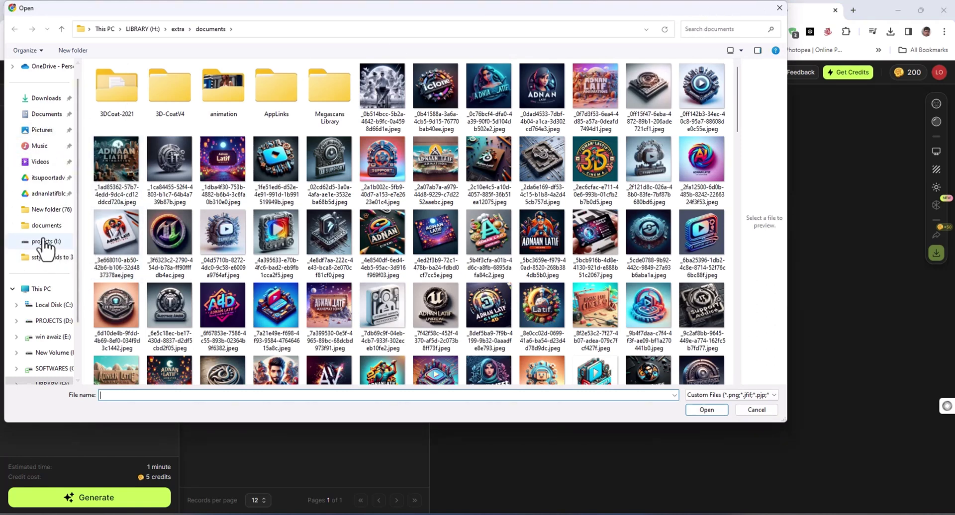
left_click(52, 210)
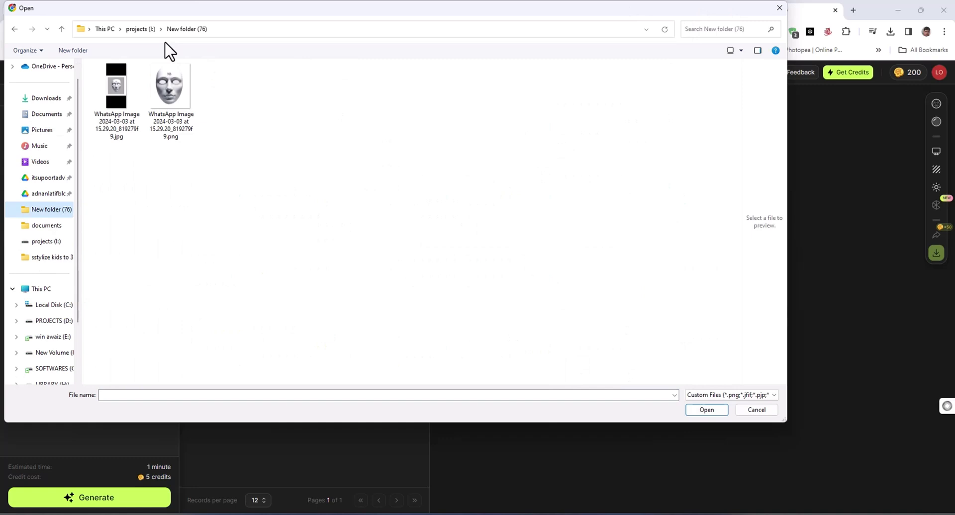
left_click(149, 30)
scroll(182, 321, "down", 2)
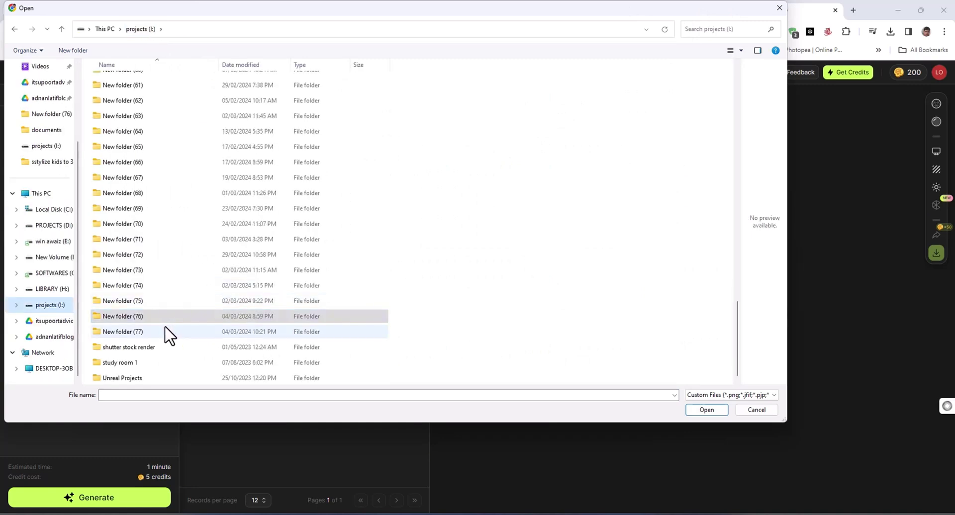
left_click(145, 334)
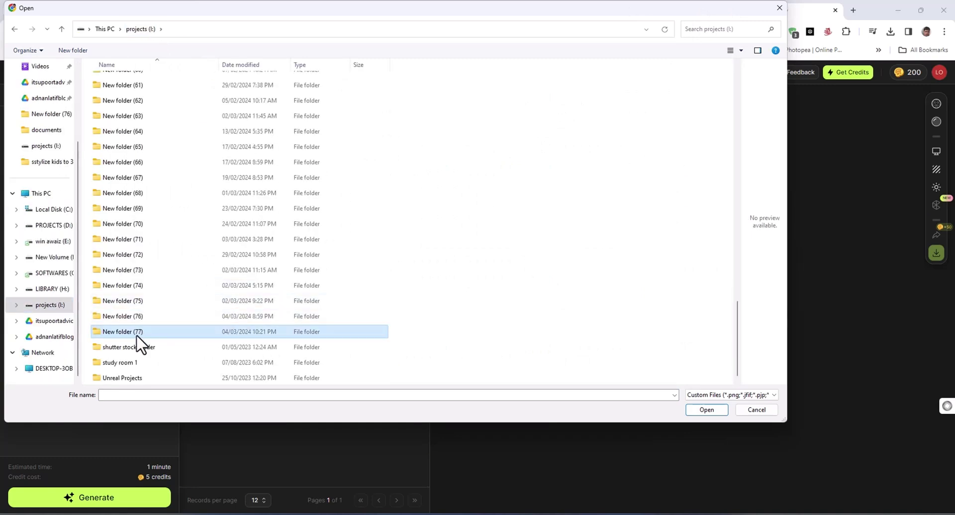
double_click(120, 336)
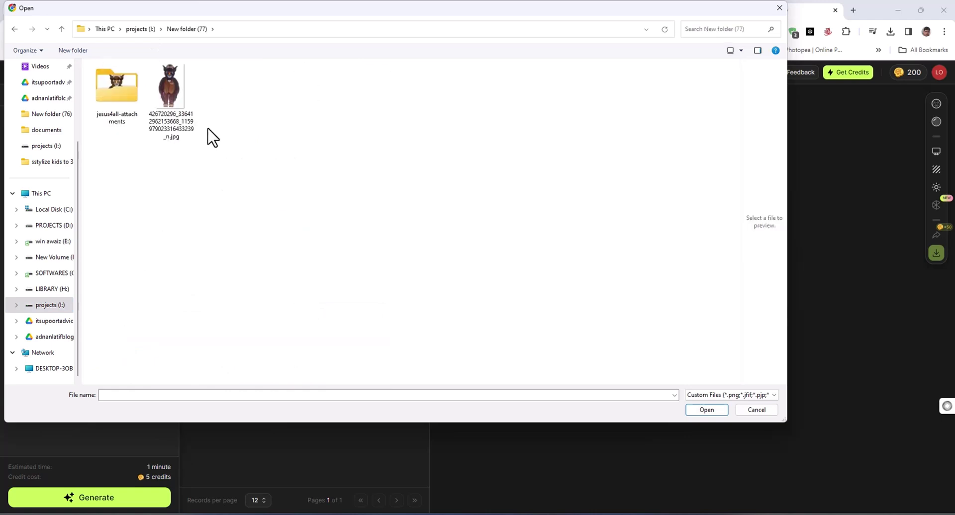
double_click(107, 93)
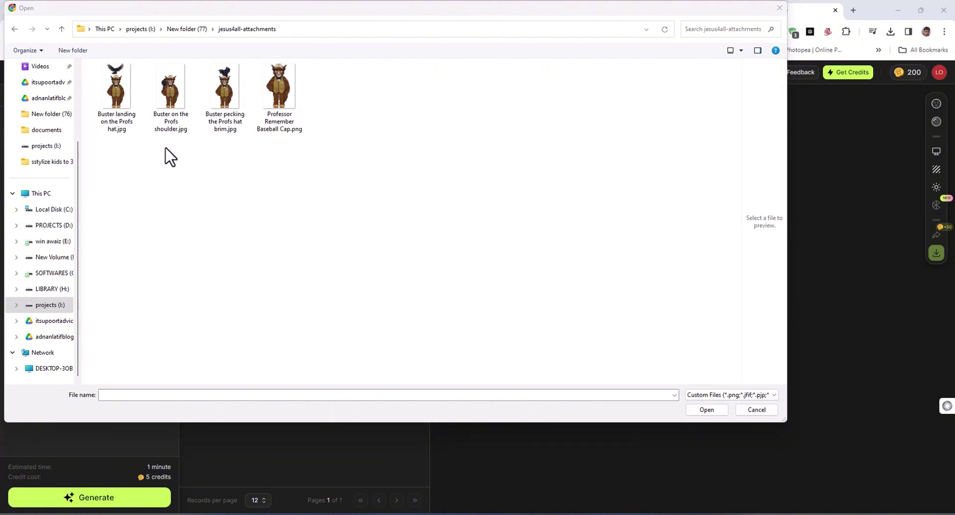
left_click(273, 91)
left_click(706, 410)
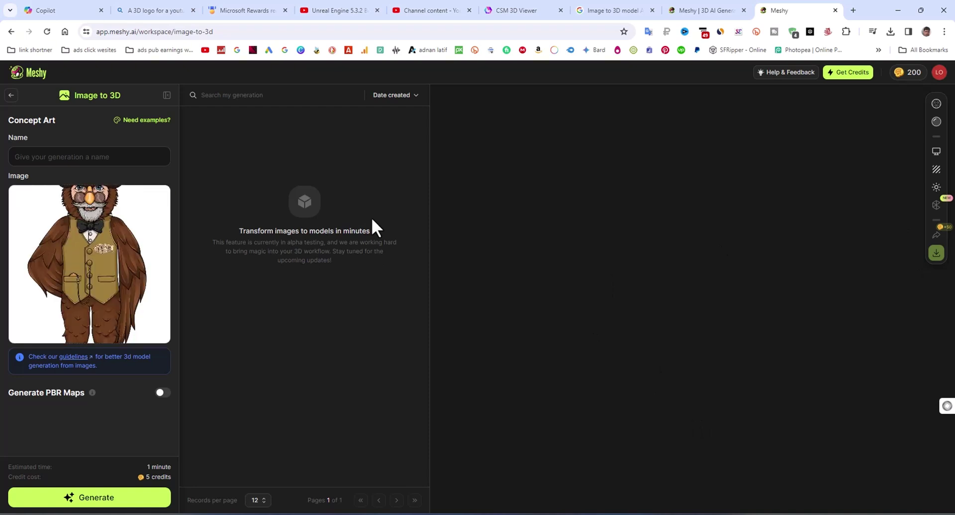
scroll(32, 278, "down", 1)
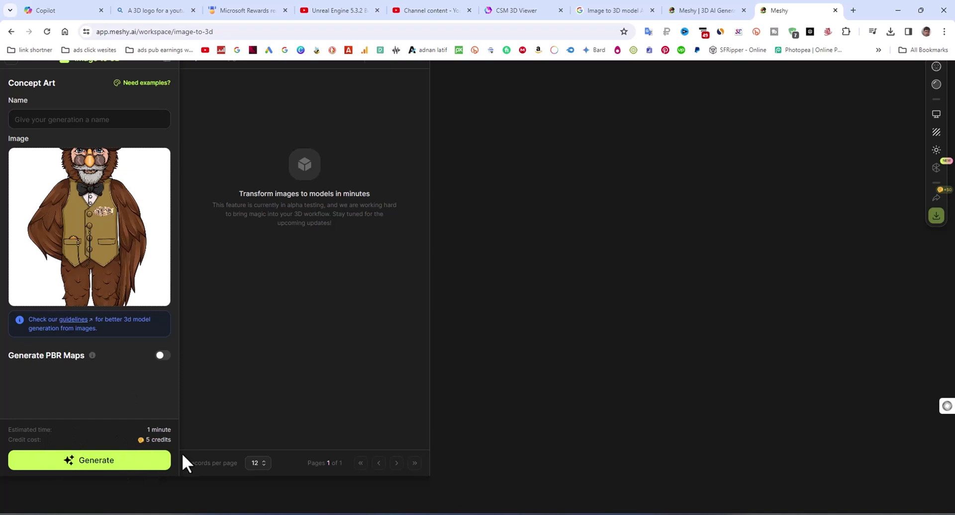
left_click(97, 463)
scroll(783, 230, "up", 1)
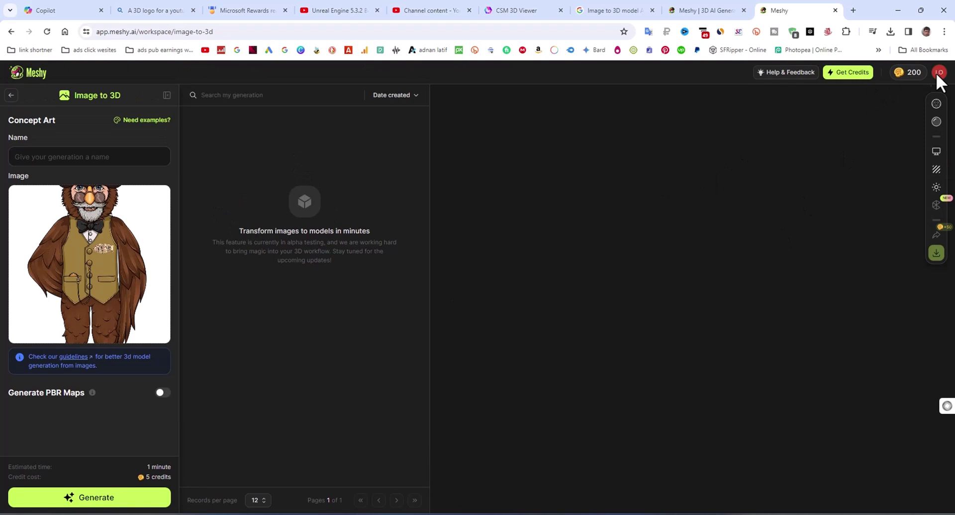
Step: Review the Upgrade Your Plan pricing, highlighting the Free plan's monthly credit allowance
left_click(842, 73)
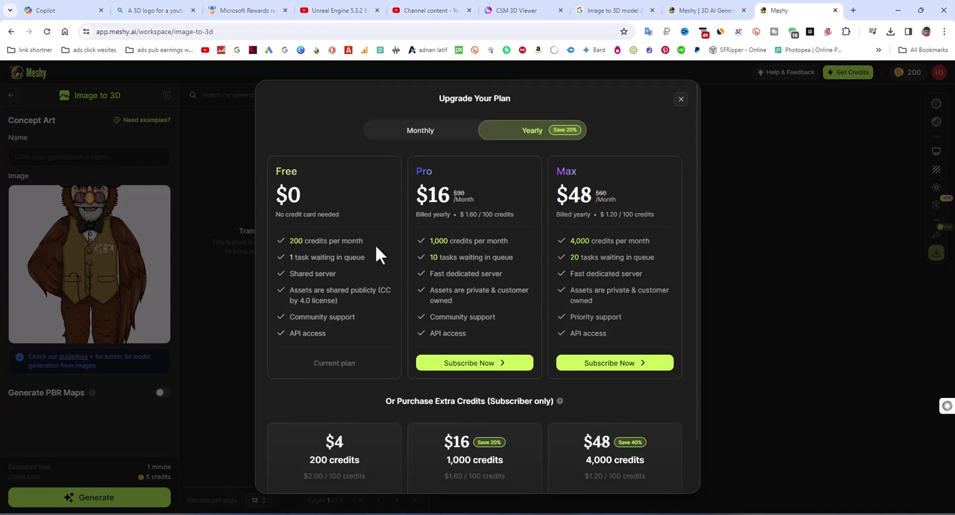
left_click_drag(365, 241, 305, 240)
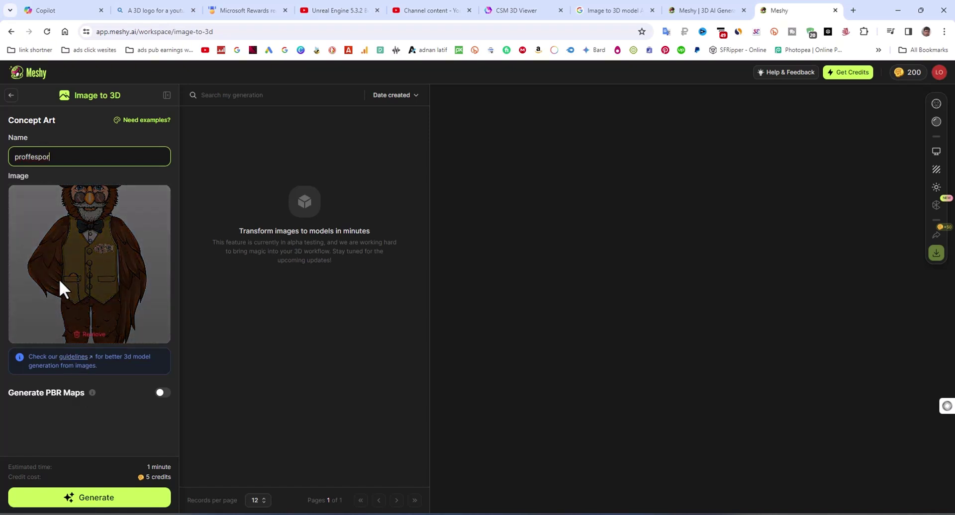
Step: Fix the name to 'professor' using the spelling suggestion and generate the model
right_click(45, 159)
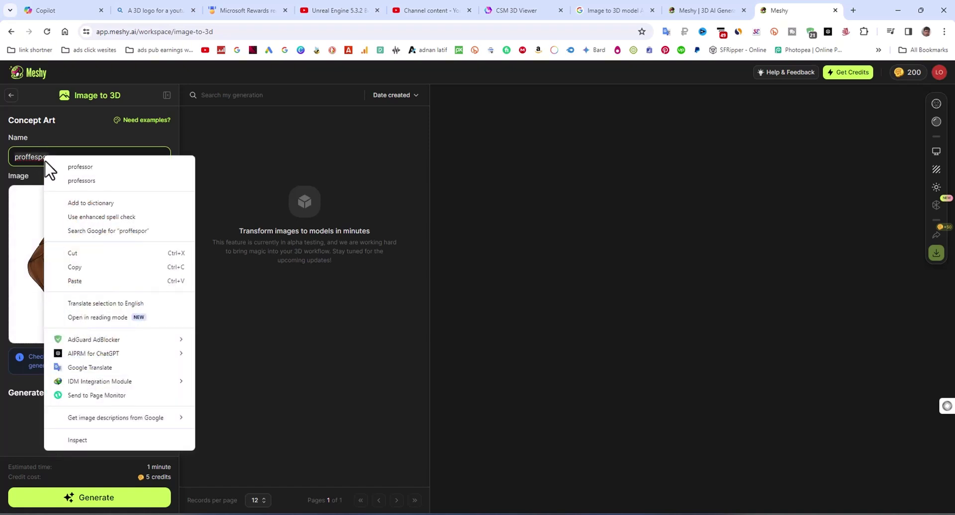
left_click(75, 169)
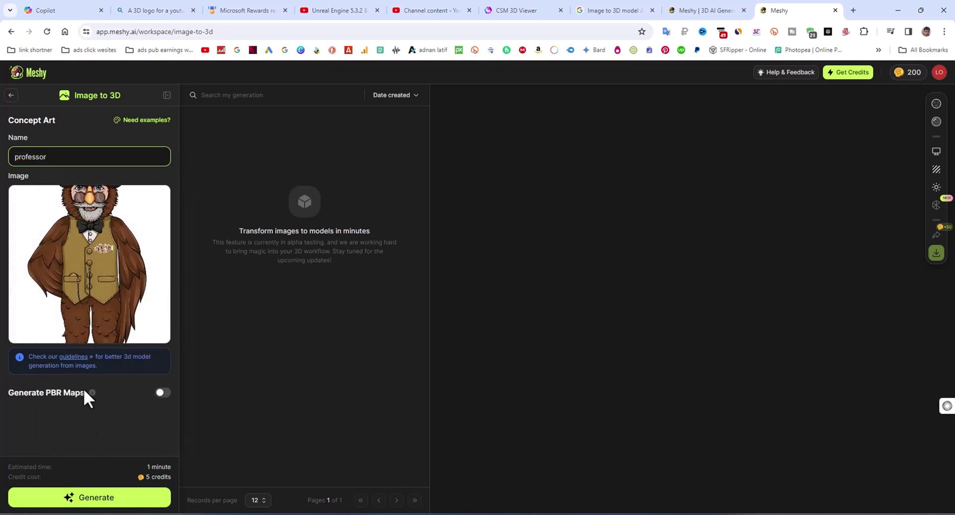
left_click(86, 498)
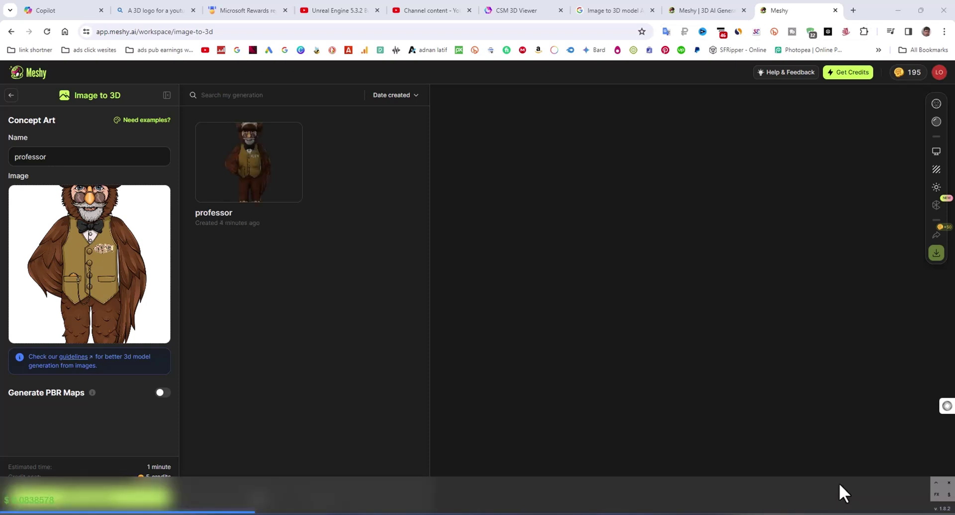
Step: Load the professor model in the viewer, then orbit and zoom it to a front view
left_click(250, 148)
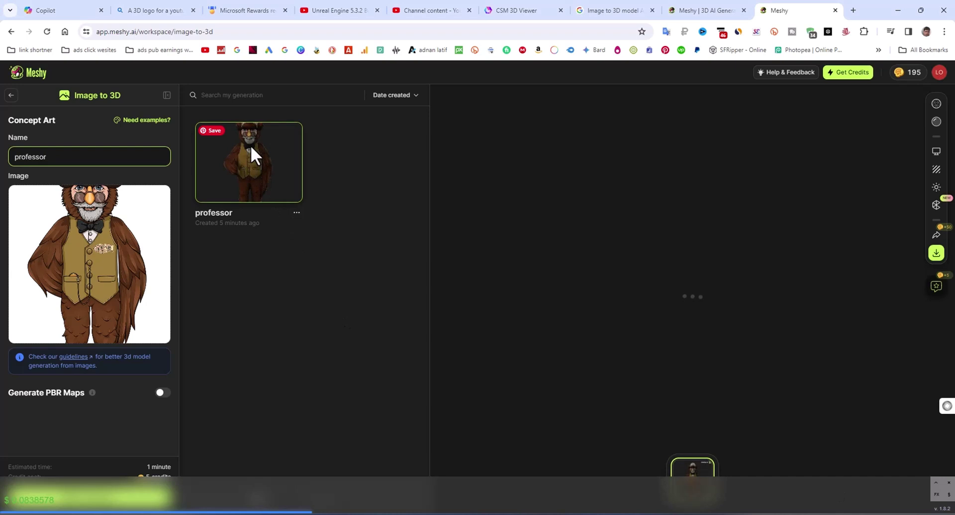
left_click_drag(703, 242, 566, 241)
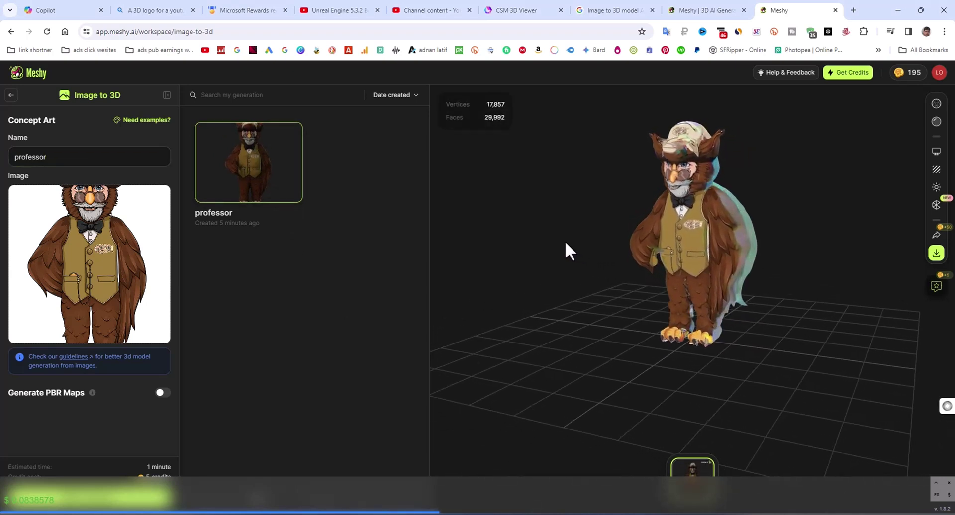
scroll(717, 235, "up", 5)
left_click_drag(674, 235, 706, 242)
scroll(728, 261, "up", 6)
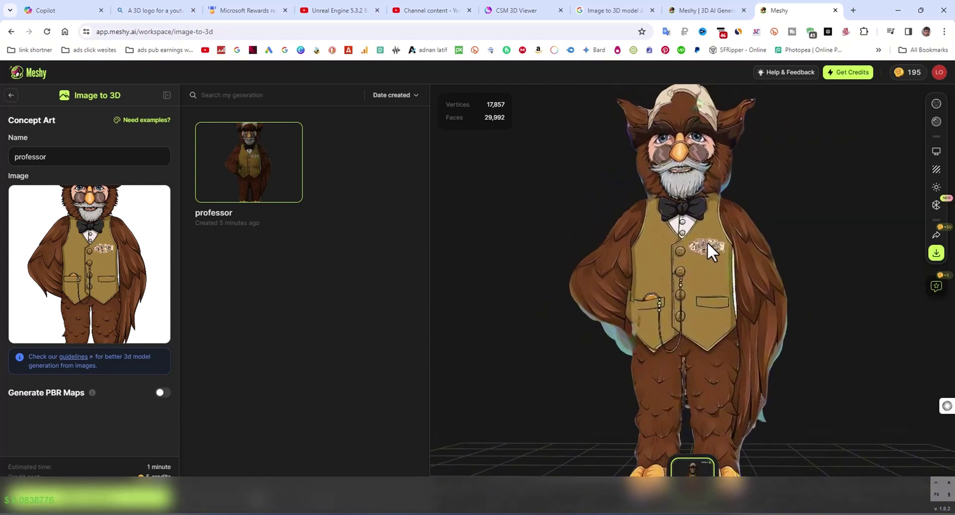
scroll(723, 256, "down", 2)
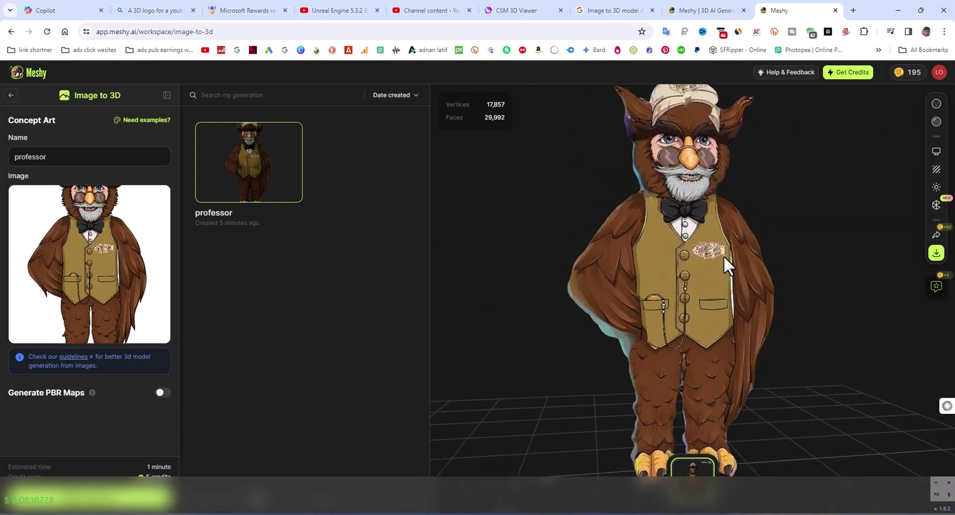
left_click_drag(762, 246, 718, 270)
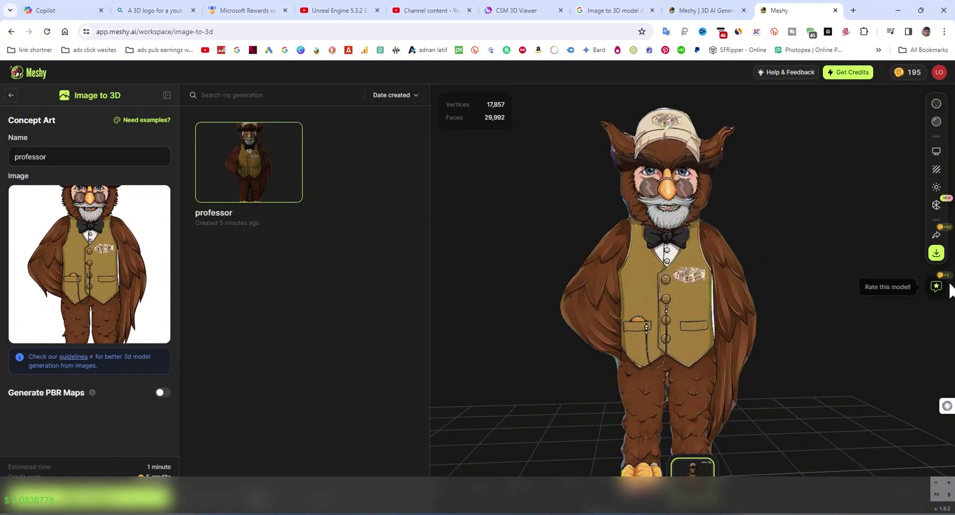
Step: Remesh the professor model in Quad mode, giving 10,145 vertices and 14,882 faces
left_click(937, 212)
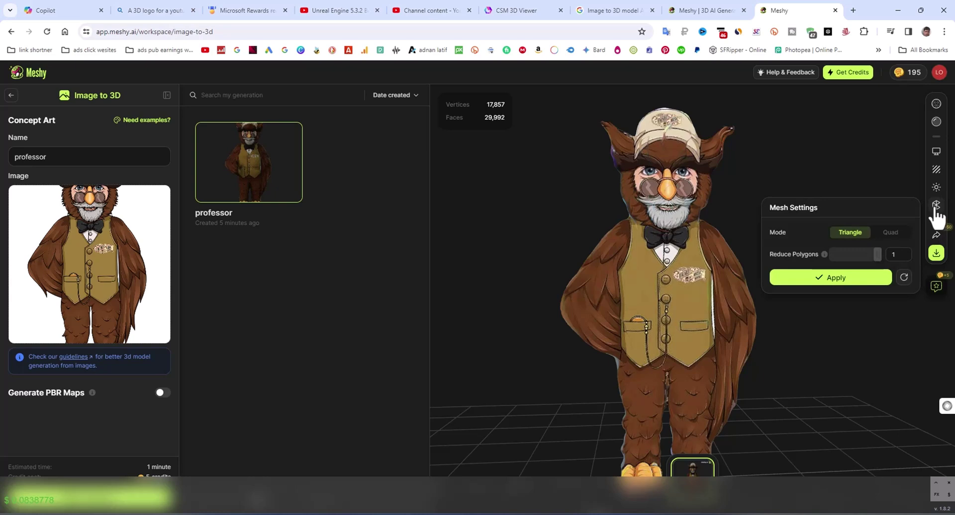
left_click(895, 233)
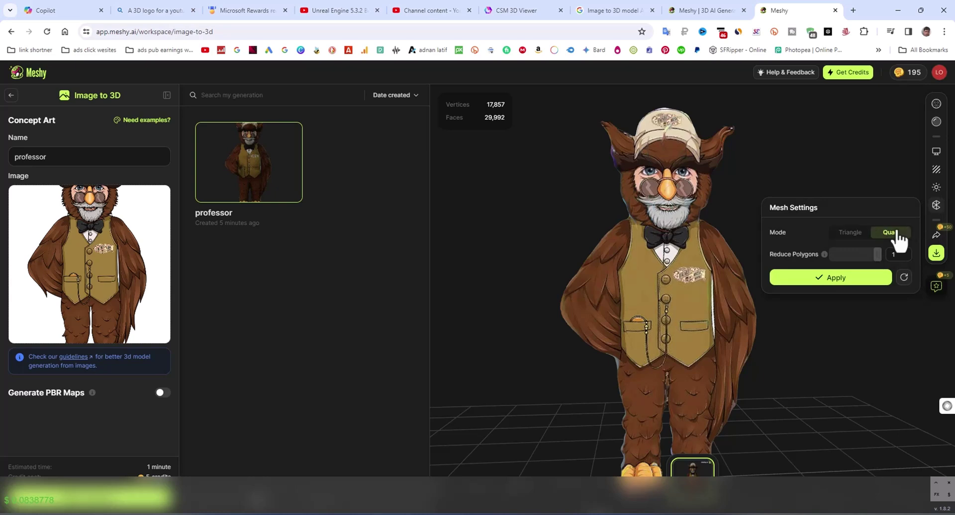
left_click(856, 279)
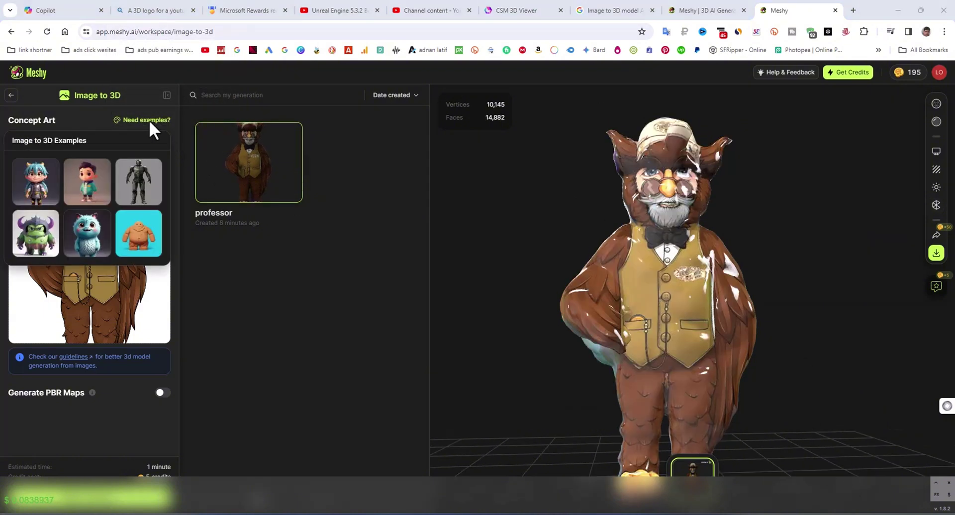
Step: Load the chibi knight example image as the Image to 3D source
left_click(64, 93)
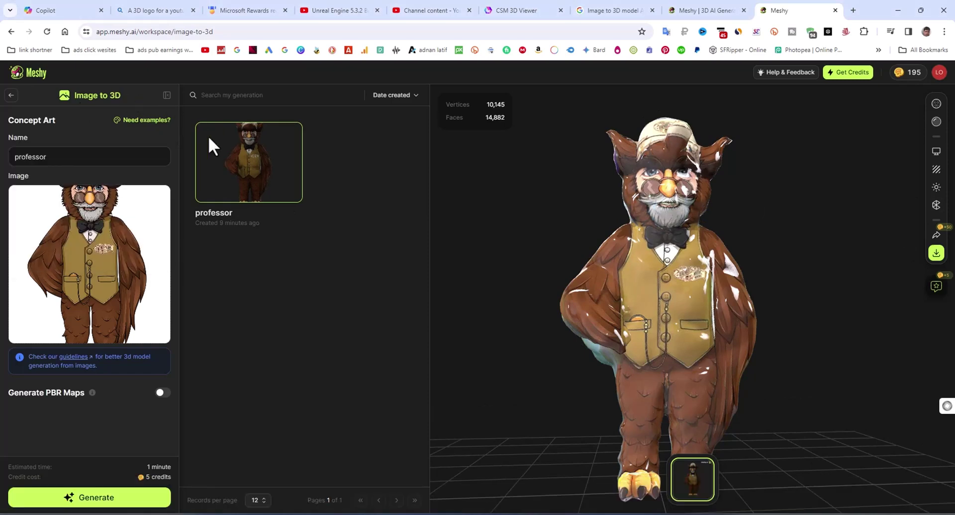
left_click(149, 121)
mouse_move(49, 188)
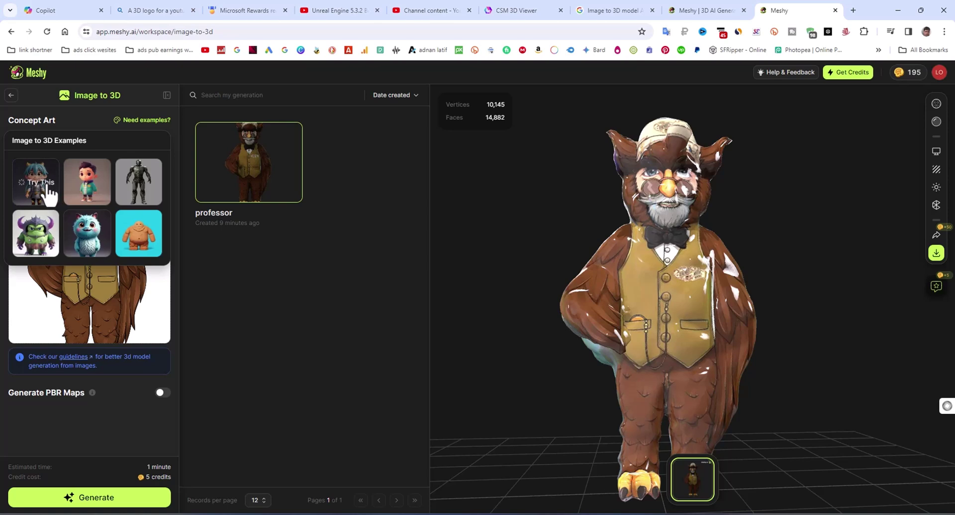
left_click(49, 192)
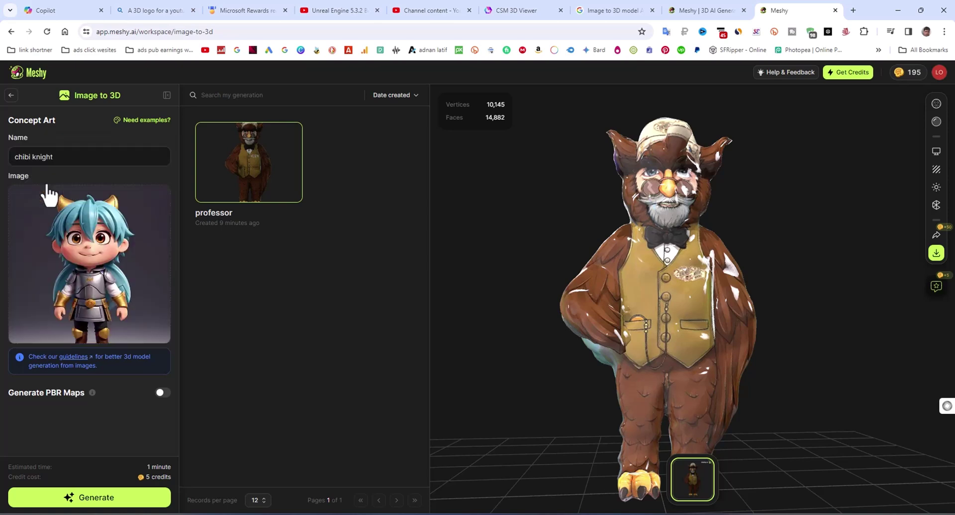
Step: Turn on Generate PBR Maps and start generating the chibi knight model
mouse_move(109, 299)
left_click(162, 394)
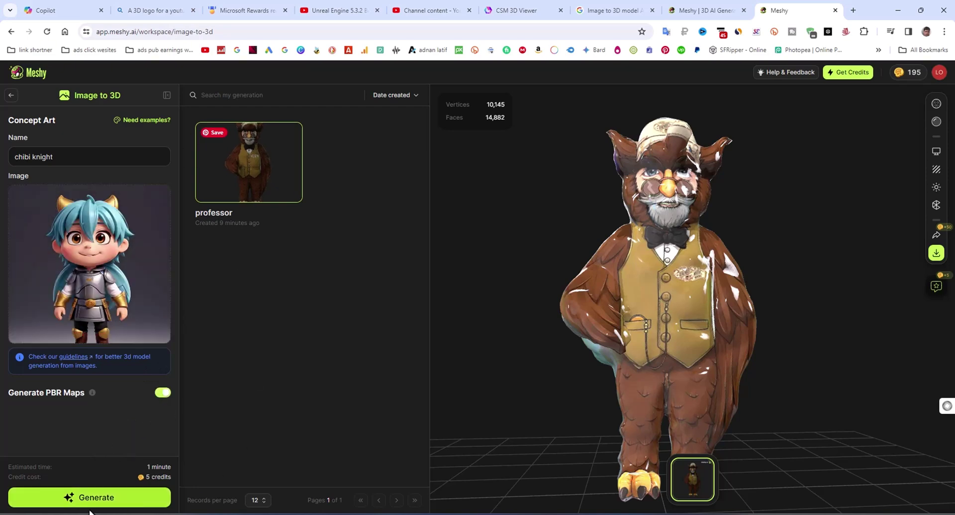
left_click(97, 498)
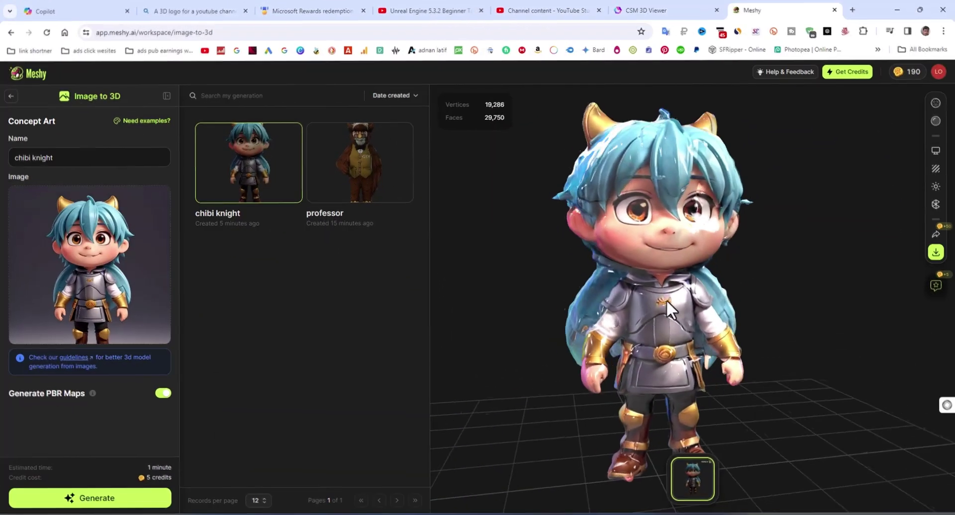
Step: Orbit the finished chibi knight to view its back and a lower angle, then return to Discover
left_click_drag(666, 299, 668, 222)
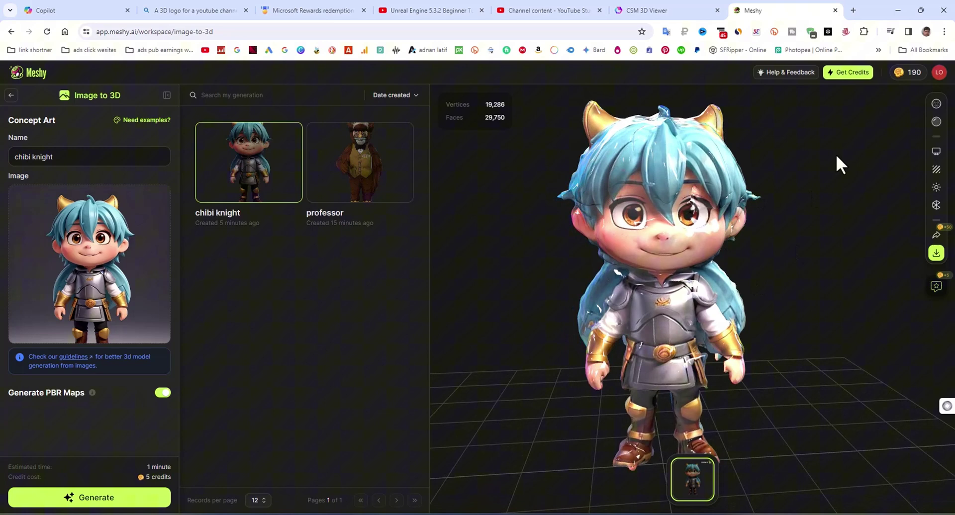
mouse_move(739, 253)
left_mouse_down()
mouse_move(740, 234)
mouse_move(741, 243)
left_mouse_up()
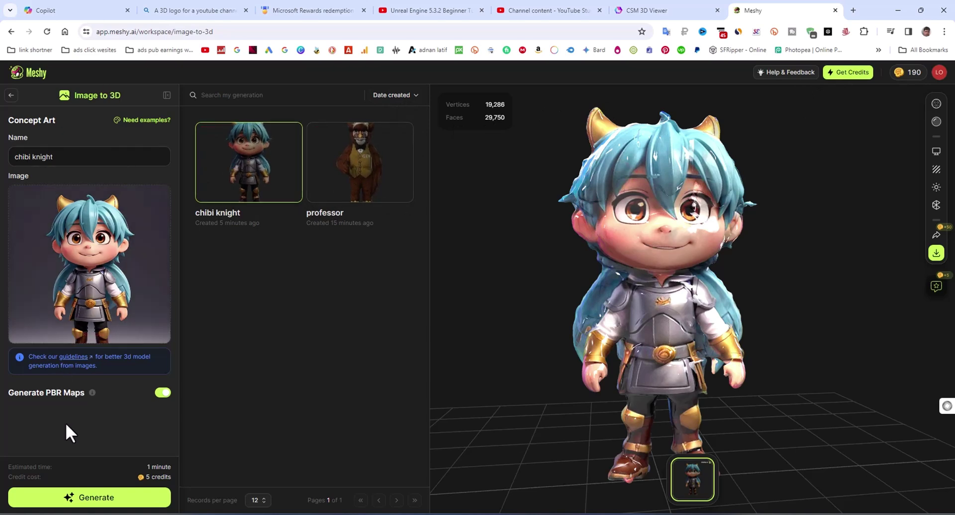
left_click(12, 96)
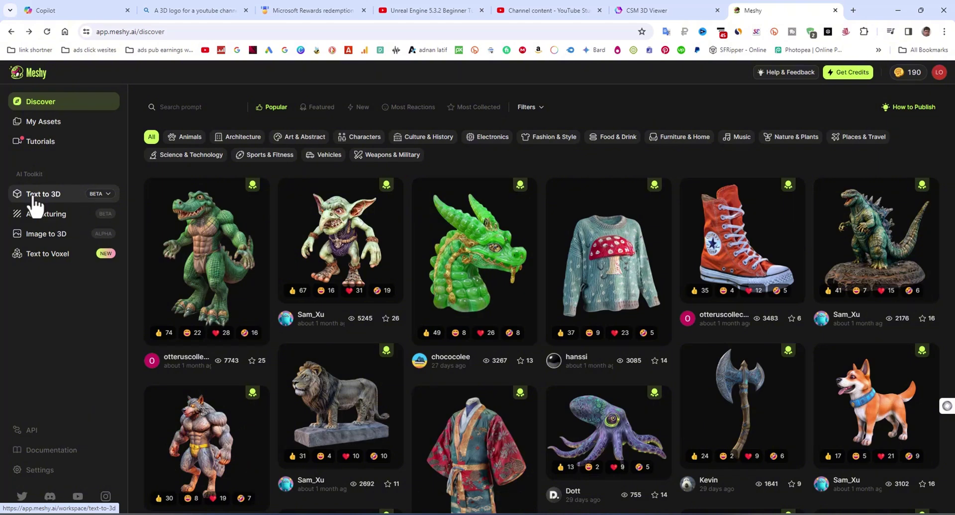
Step: Fill the Text to 3D prompt with a muscular anthro croc T-pose description in Realistic style
left_click(34, 195)
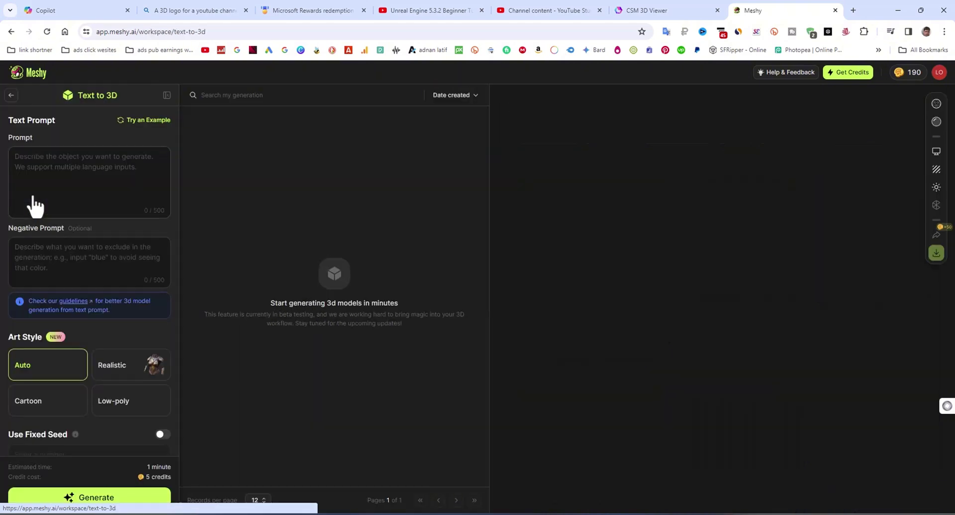
left_click(62, 190)
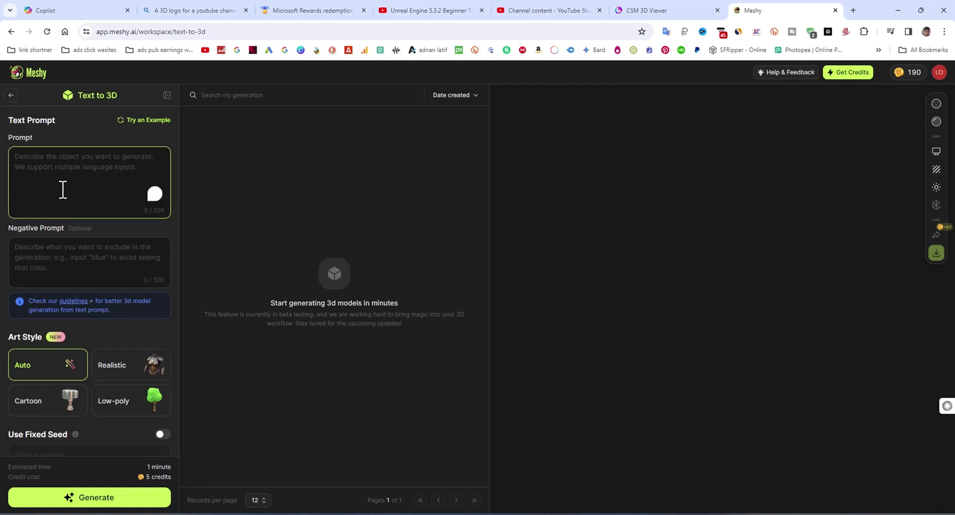
left_click(155, 122)
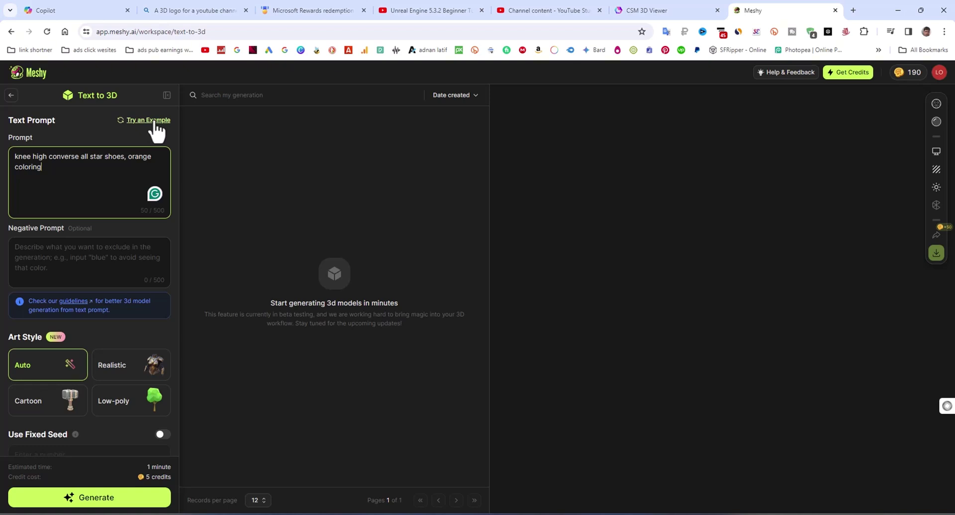
left_click(120, 376)
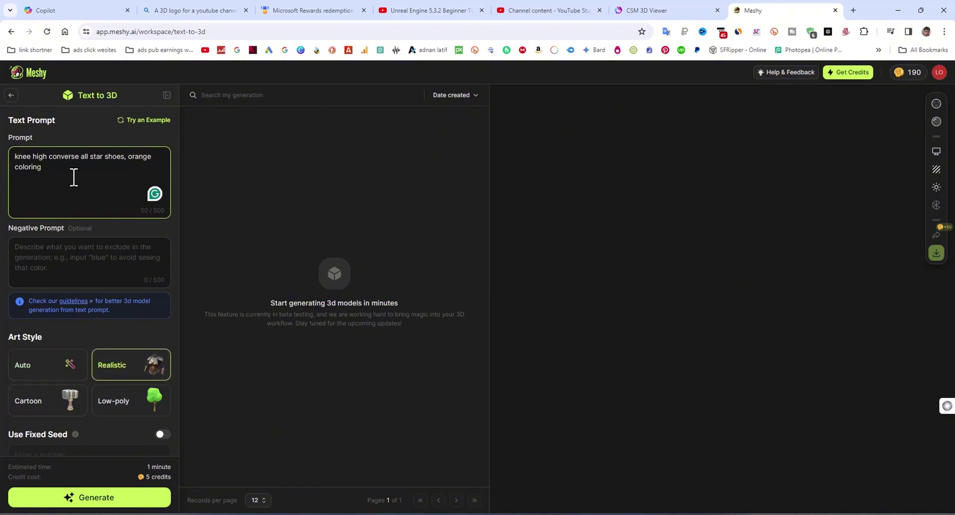
left_click(152, 122)
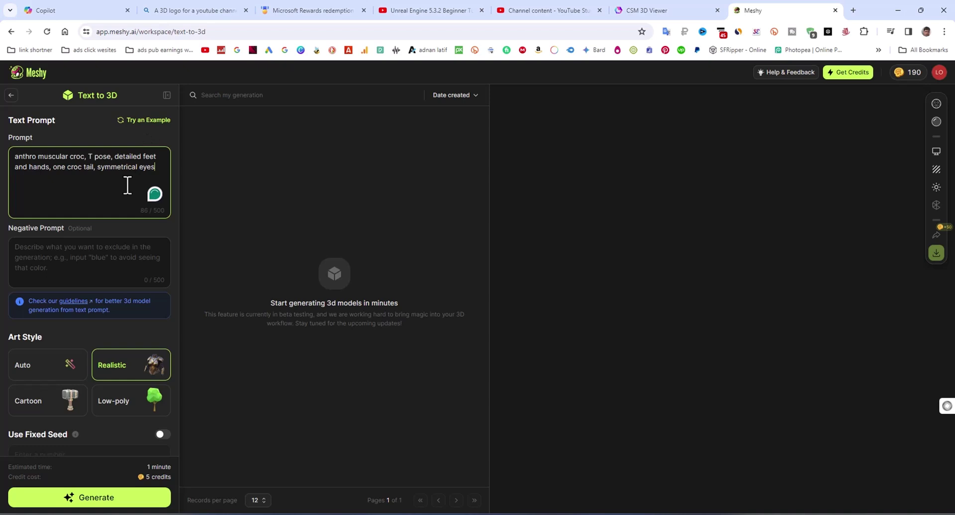
Step: Generate four realistic croc previews and orbit the second one to see its front, side and tail
left_click(73, 506)
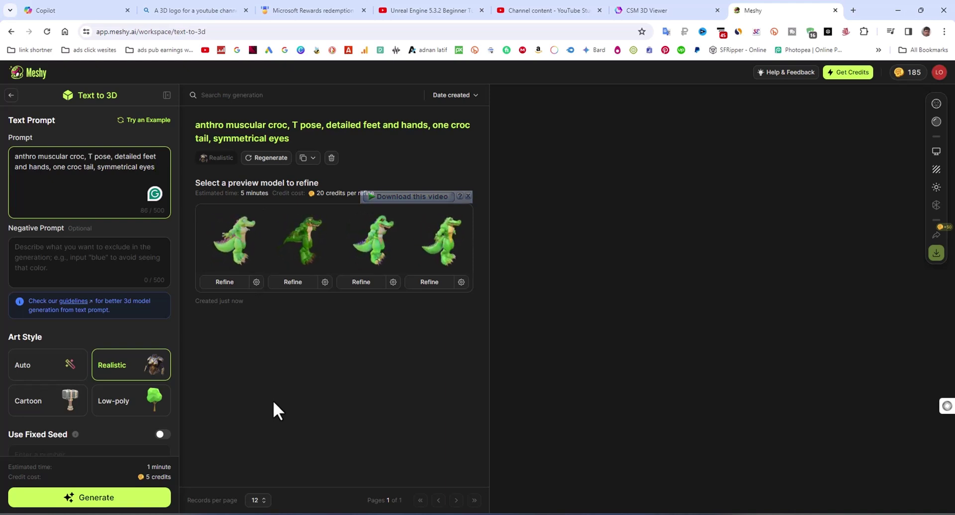
left_click(307, 249)
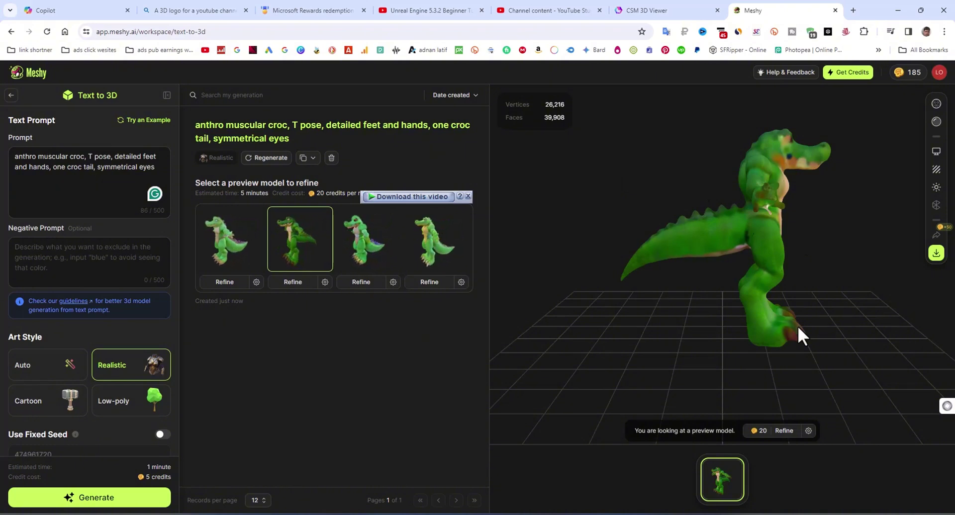
left_click_drag(792, 243, 715, 251)
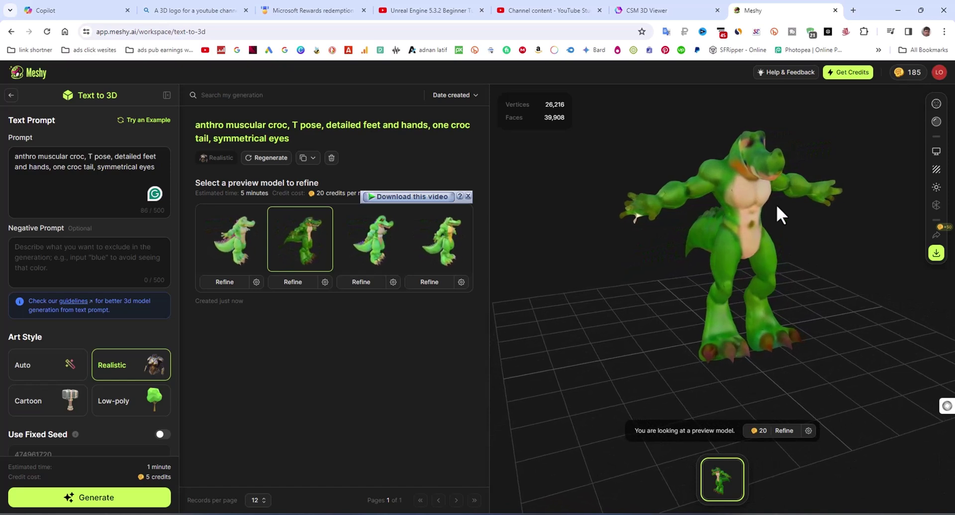
left_click_drag(776, 205, 714, 294)
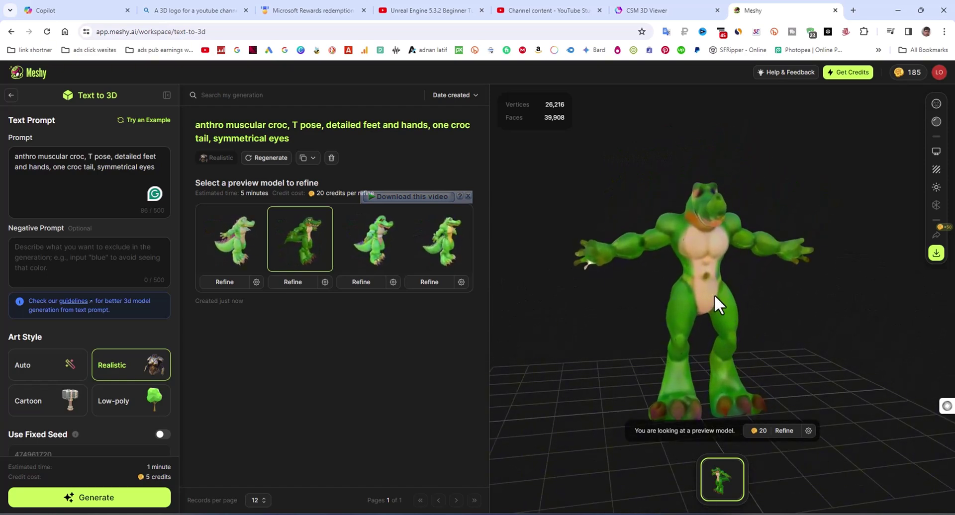
scroll(714, 294, "up", 3)
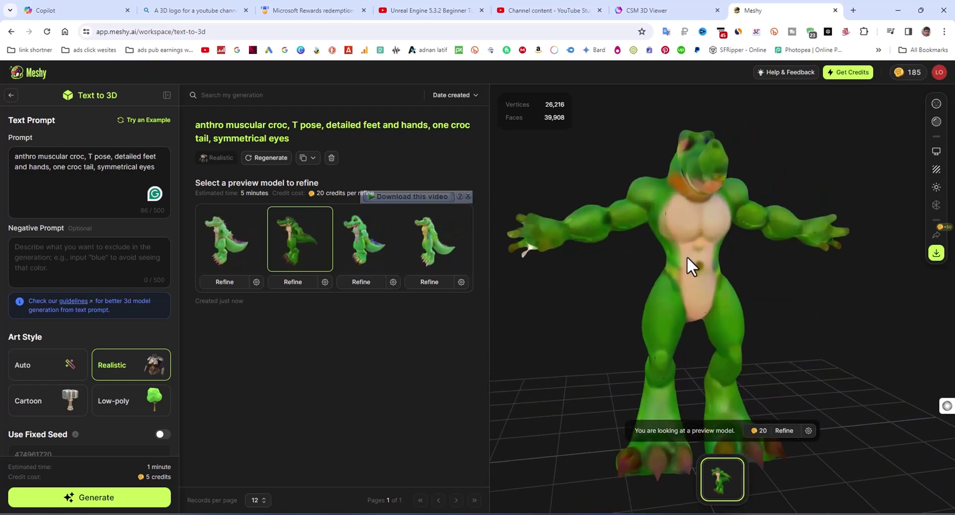
left_click_drag(678, 244, 704, 264)
Step: Refine the second croc preview into a High texture-richness model with 27,240 vertices and 46,992 faces
left_click(783, 431)
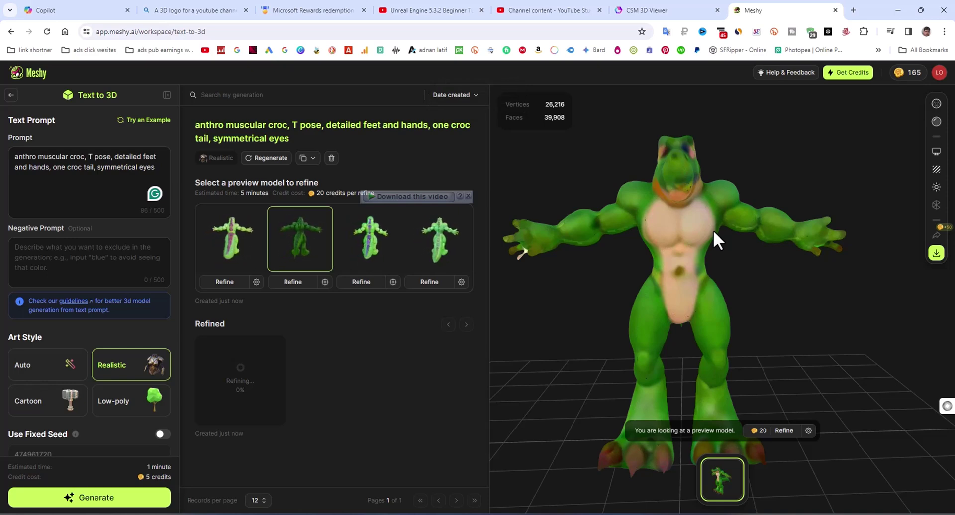
mouse_move(256, 406)
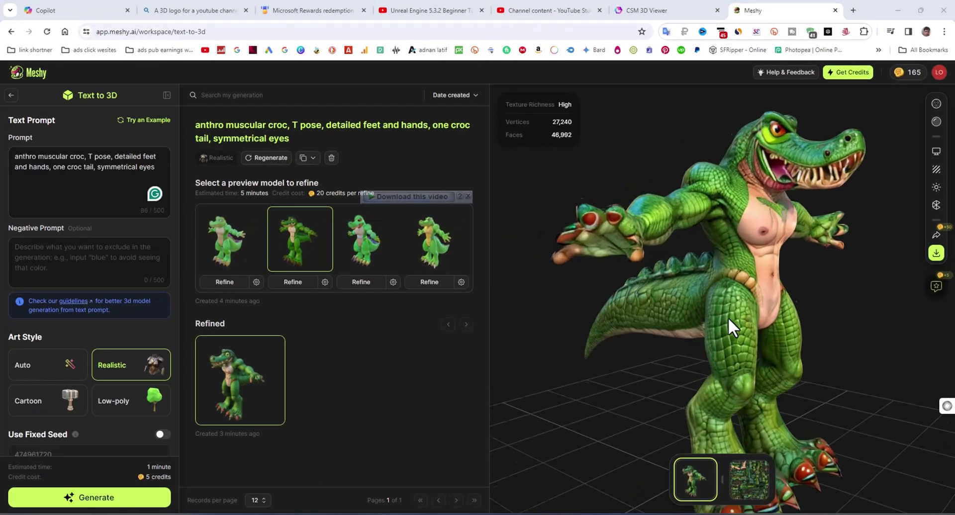
Step: Orbit and zoom in on the refined croc for side and three-quarter views, then go back to Discover
left_click_drag(729, 319, 675, 324)
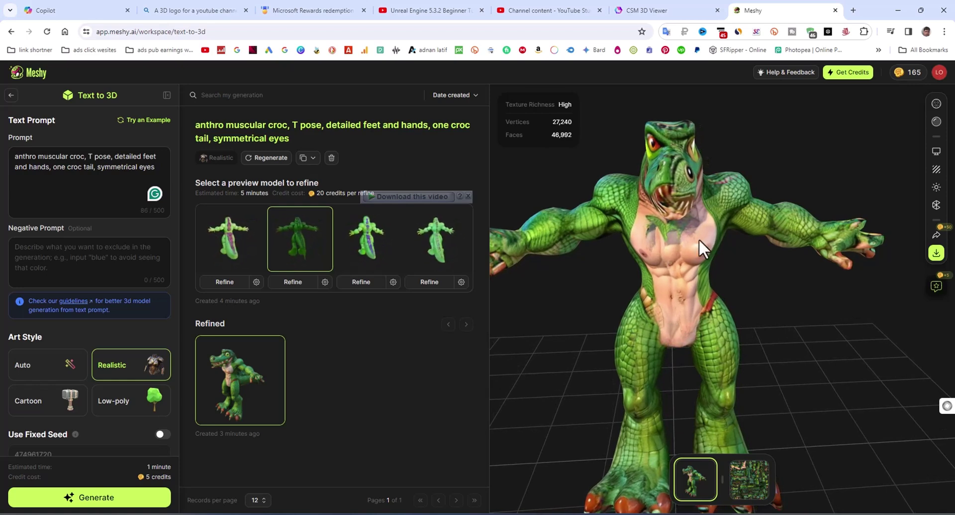
scroll(689, 235, "up", 5)
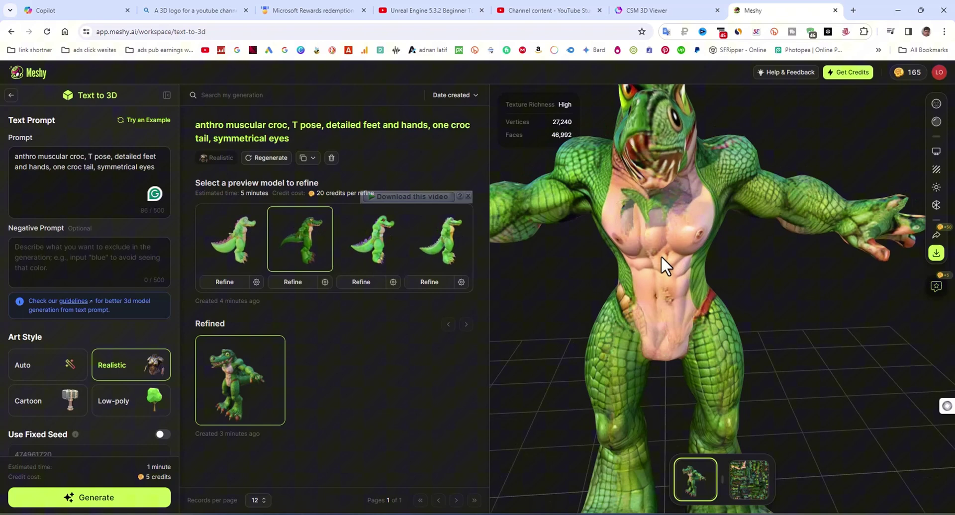
left_click_drag(661, 256, 572, 262)
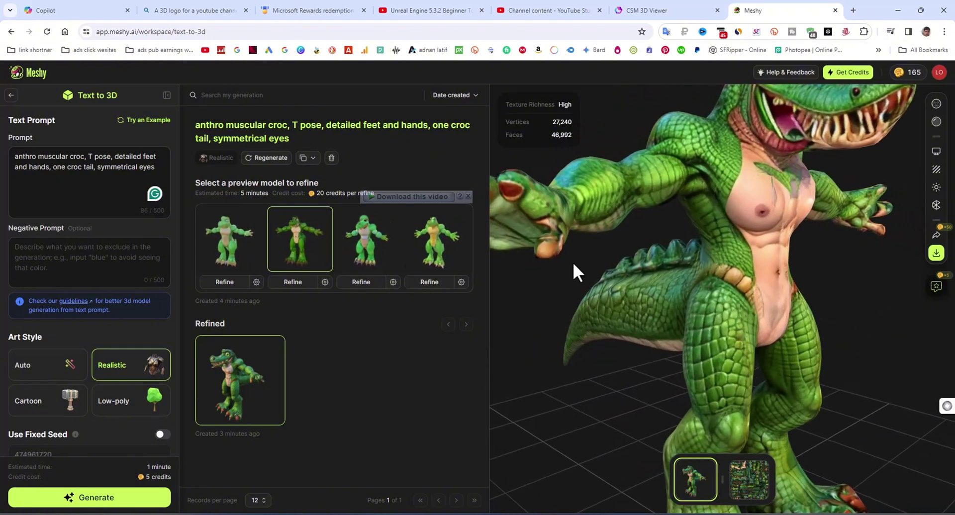
left_click(10, 96)
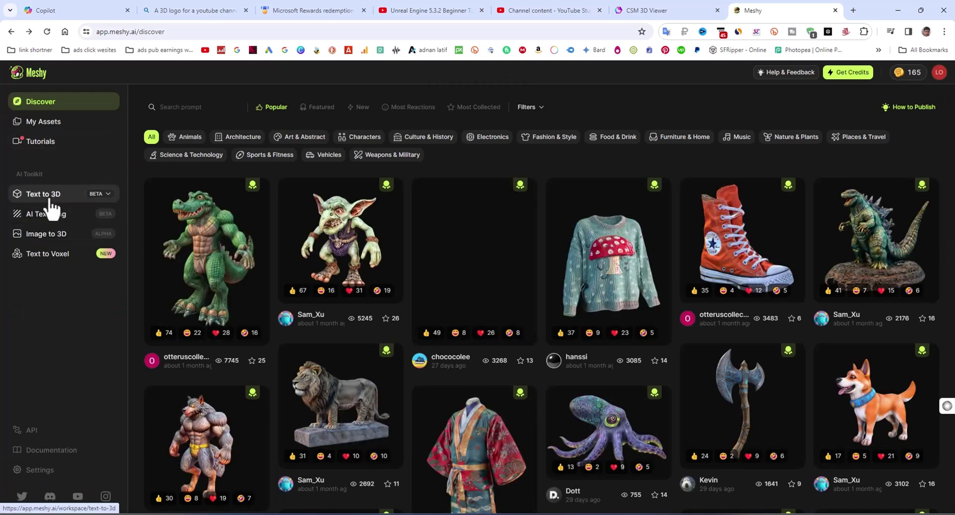
Step: Load the quad-remeshed owl professor from the Image to 3D list and orbit it to a front view
left_click(47, 235)
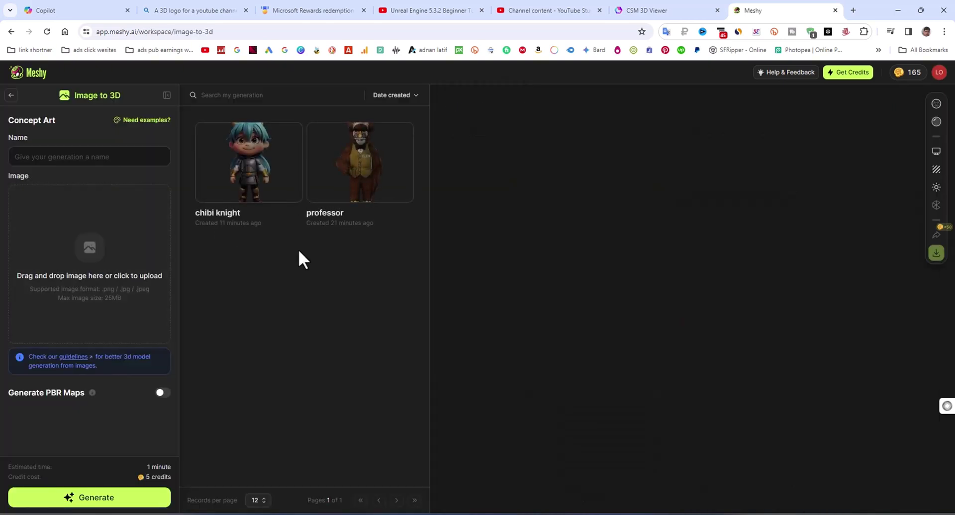
left_click(333, 181)
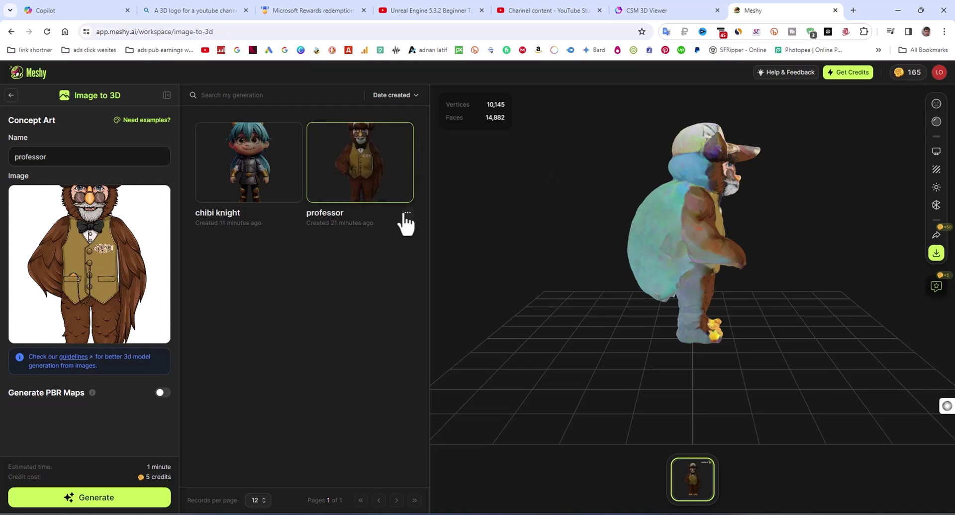
left_click(406, 214)
left_click_drag(742, 203, 664, 202)
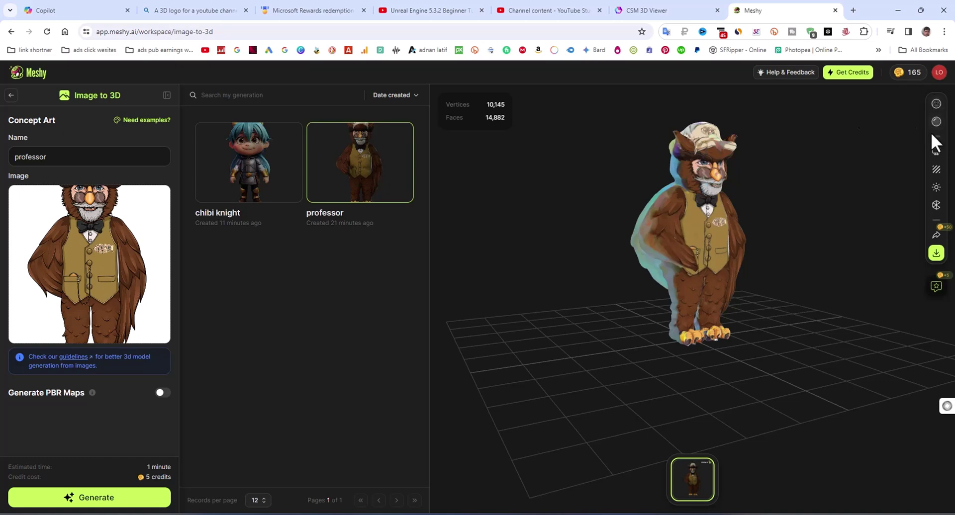
left_click(937, 158)
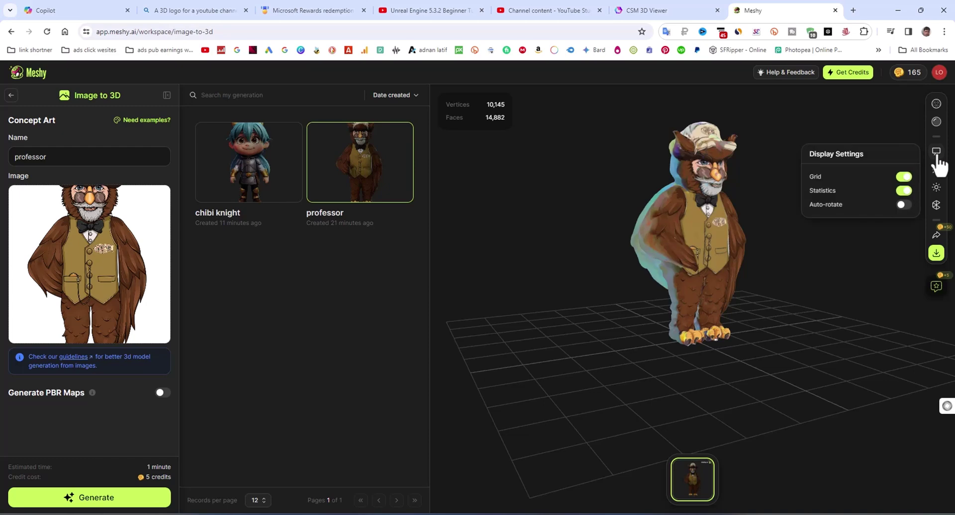
left_click(937, 158)
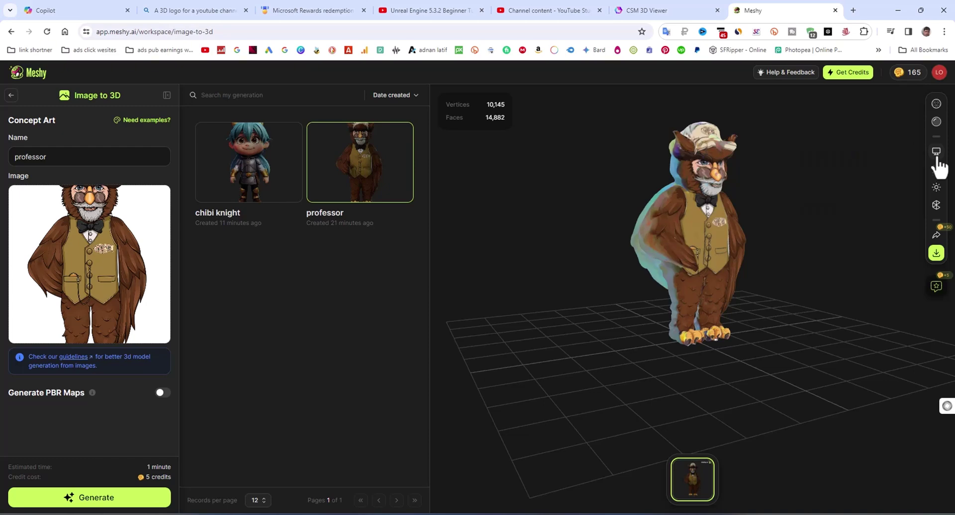
left_click(937, 206)
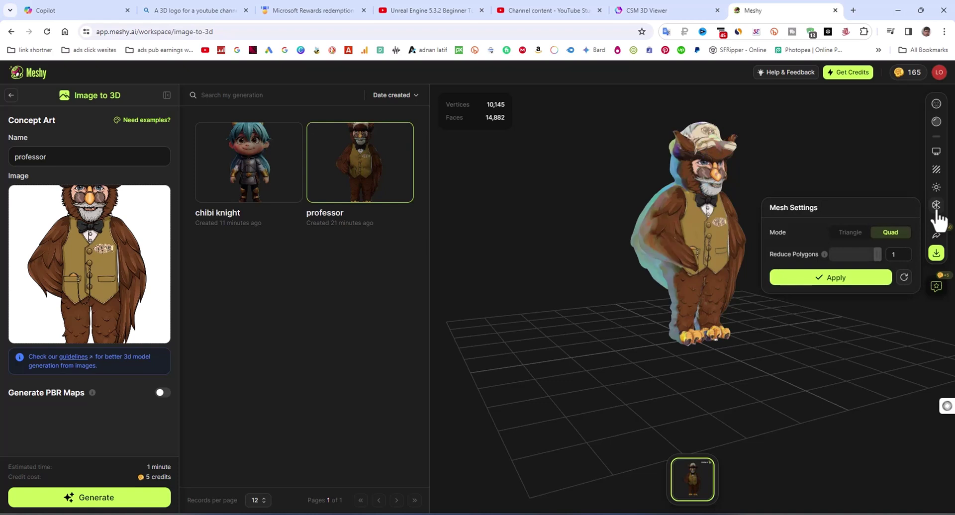
left_click(937, 206)
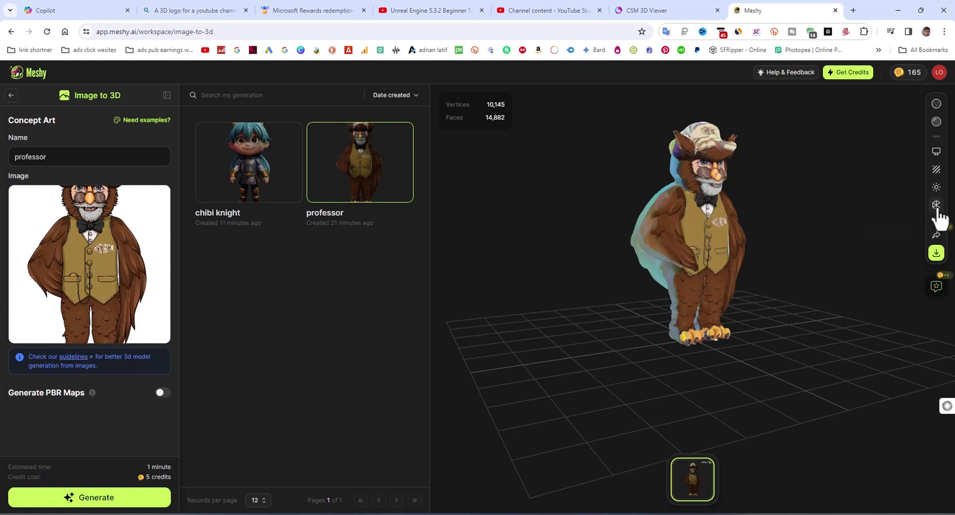